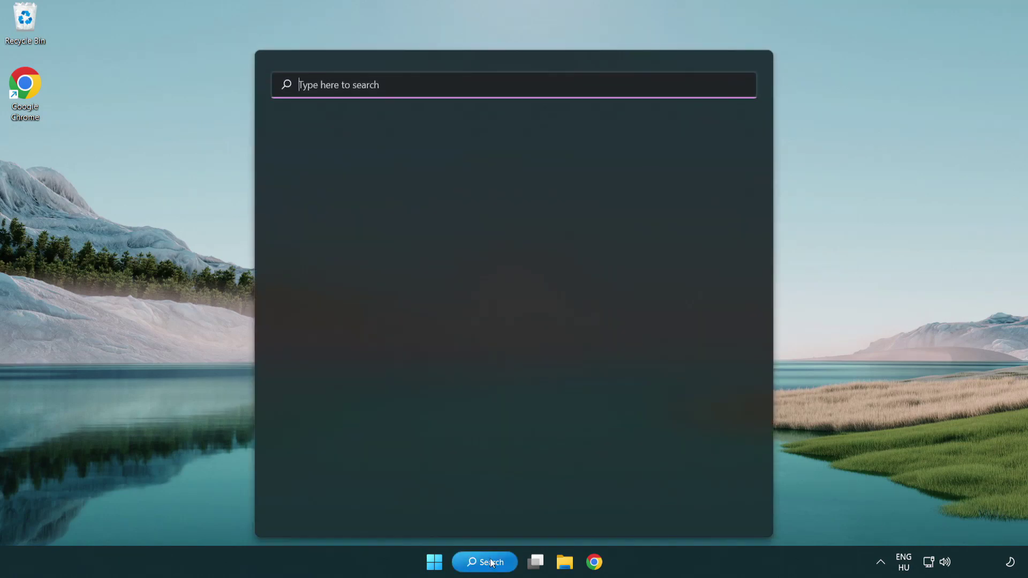
Find and open Device Manager, moving its window toward the middle of the desktop
type("device manager")
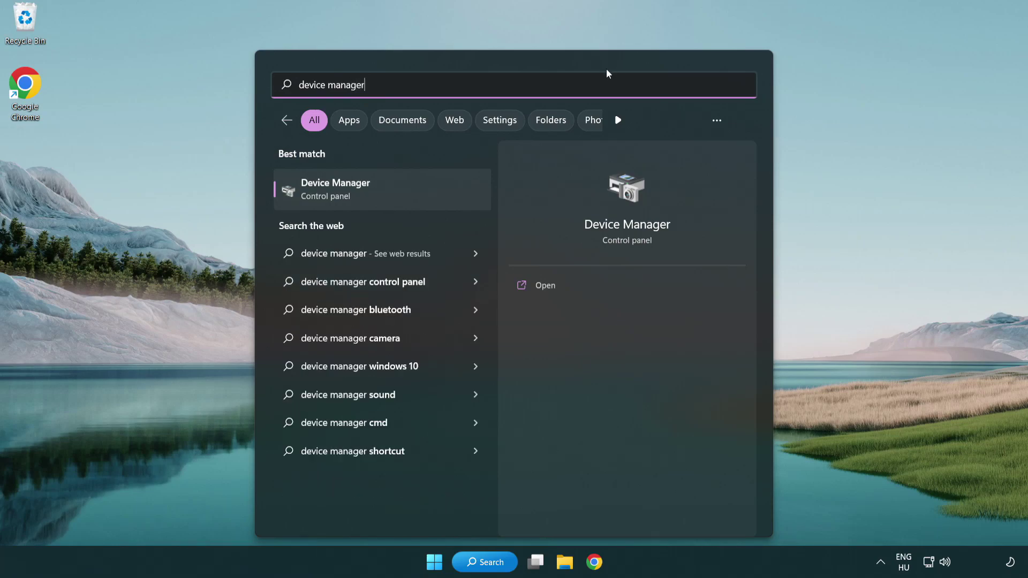
left_click(412, 198)
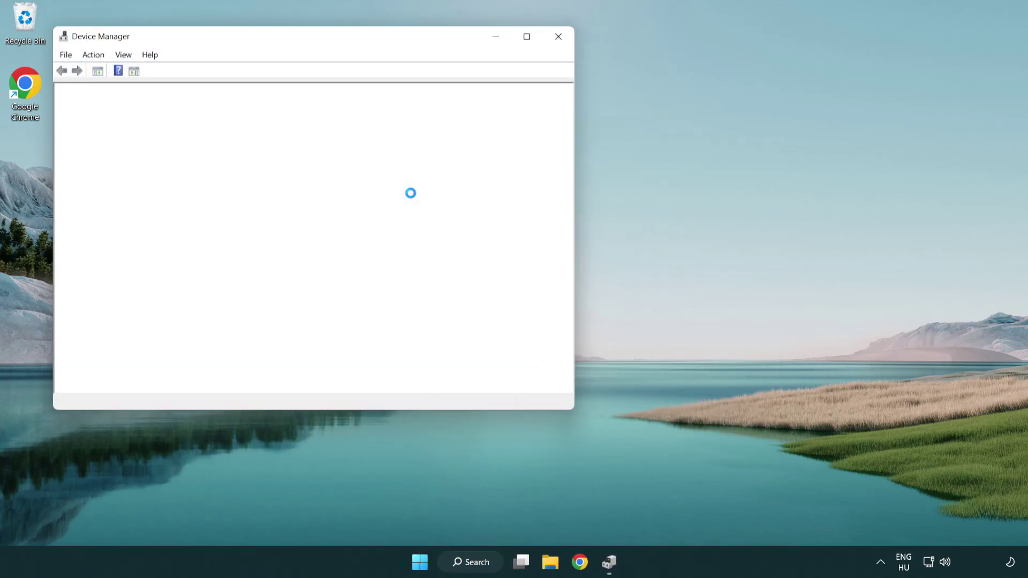
left_click_drag(280, 39, 454, 104)
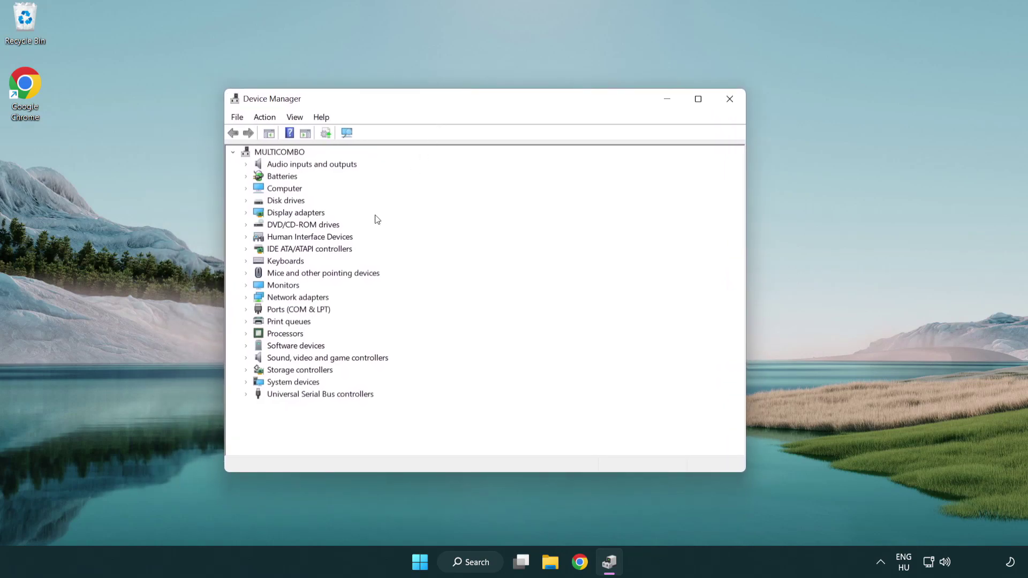
Run an automatic driver update for the VMware SVGA 3D display adapter, and close Device Manager
left_click(279, 215)
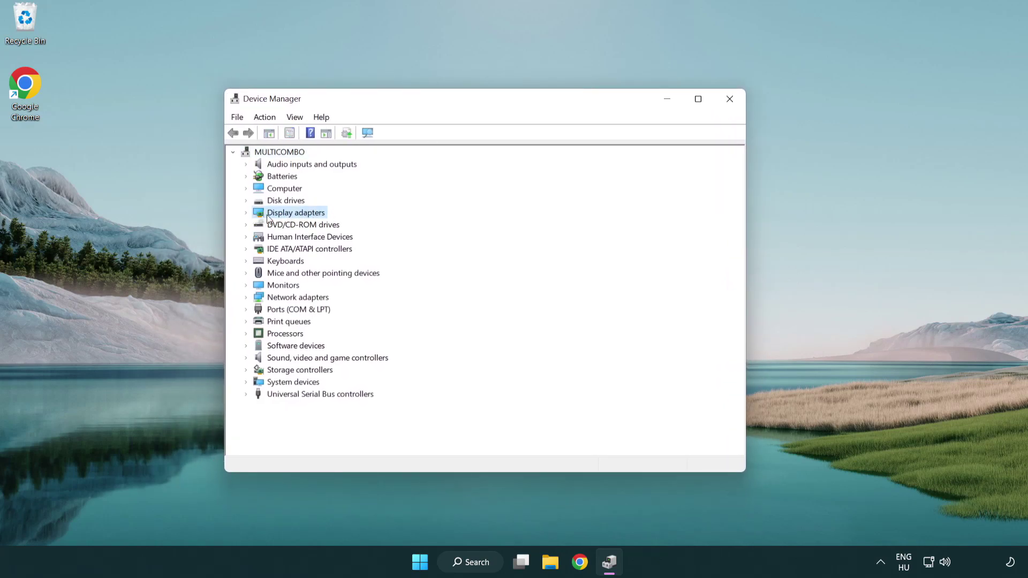
left_click(245, 213)
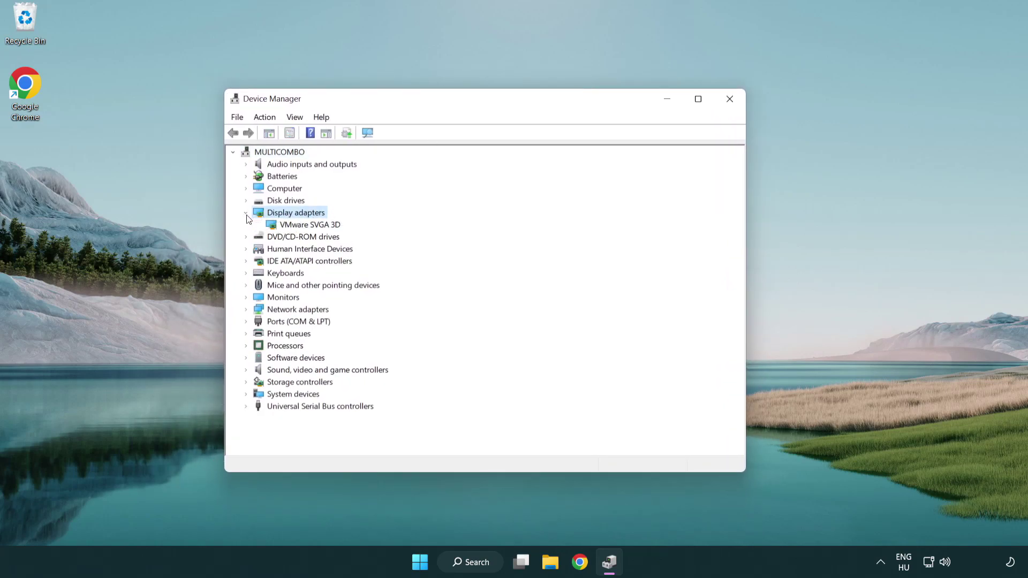
left_click(309, 226)
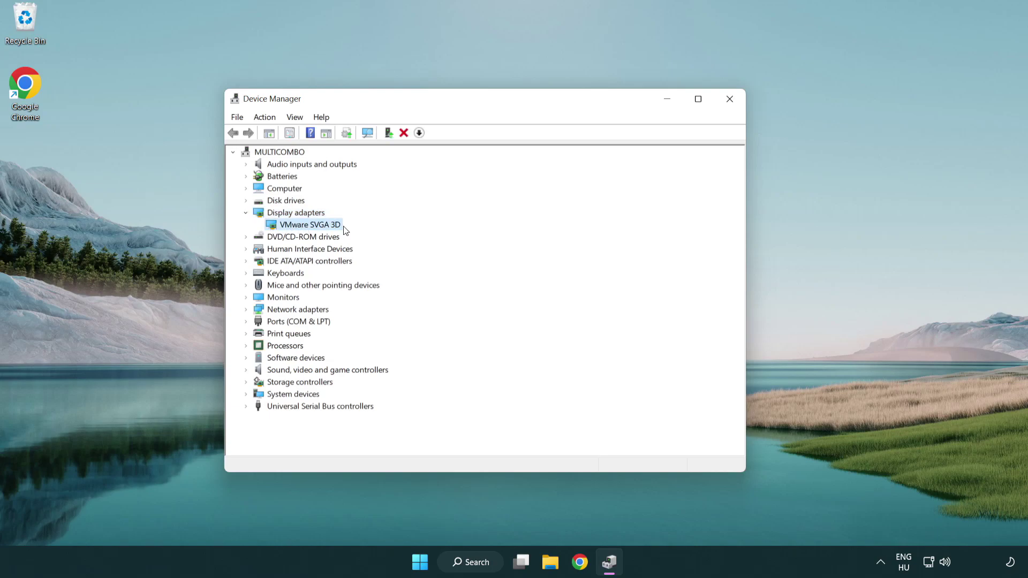
right_click(307, 229)
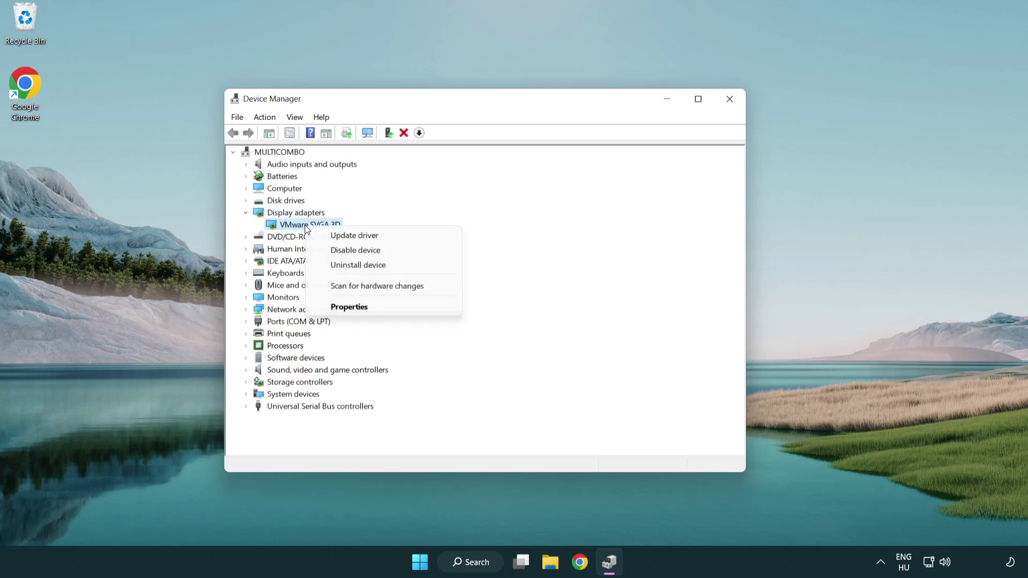
left_click(406, 237)
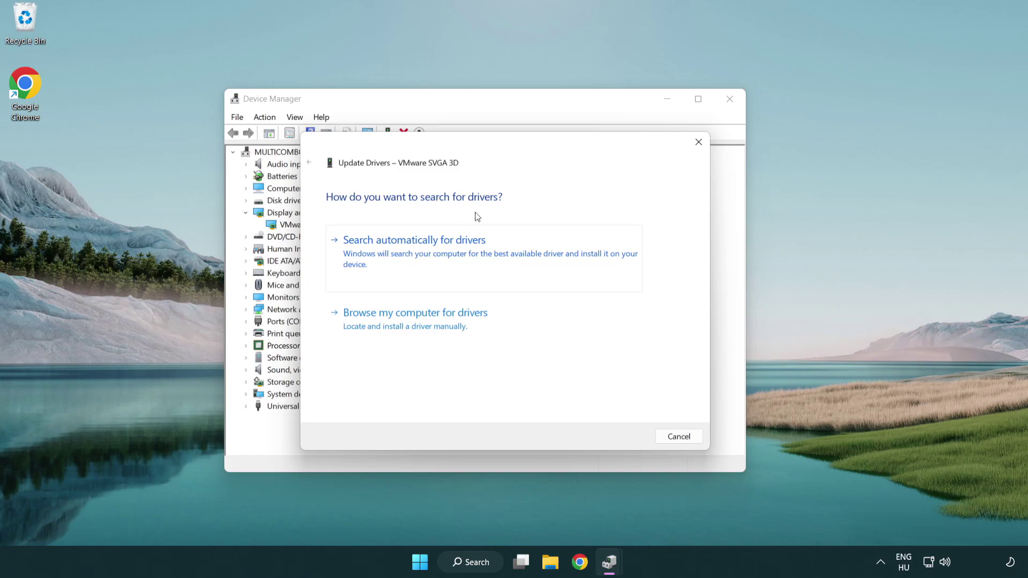
left_click(452, 253)
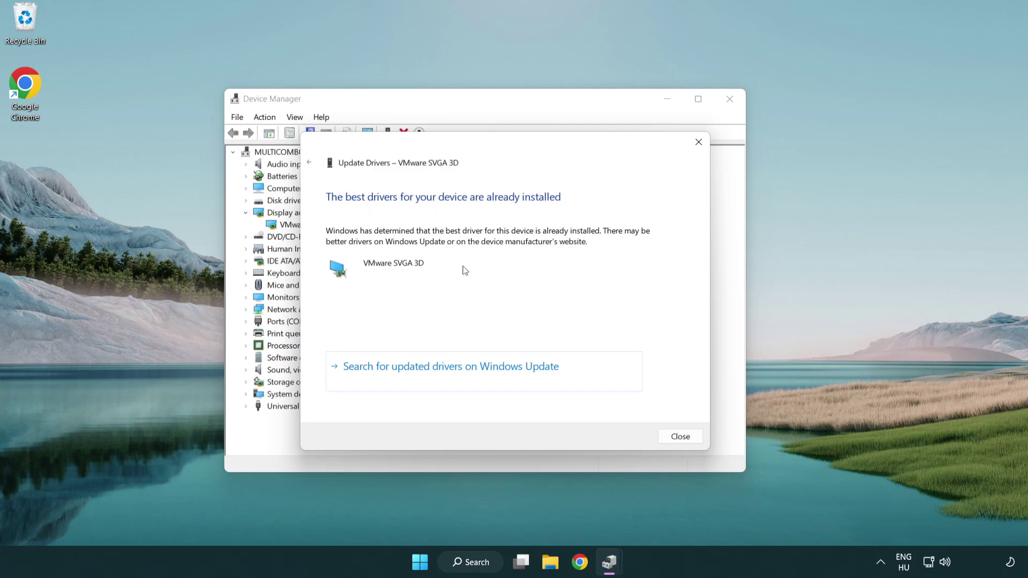
left_click(682, 438)
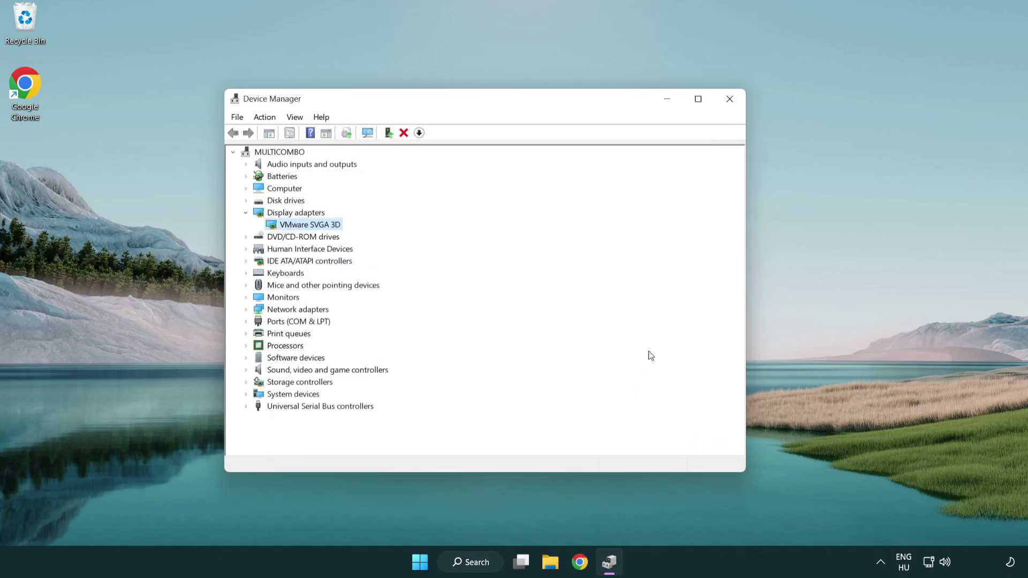
left_click(733, 104)
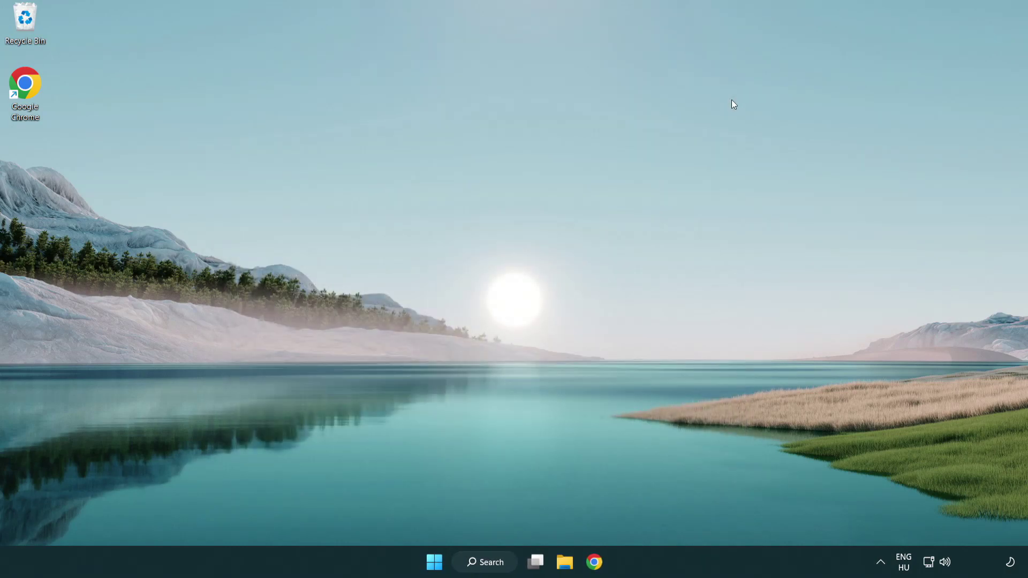
Open the Windows Update settings, check for updates, and close Settings
left_click(494, 559)
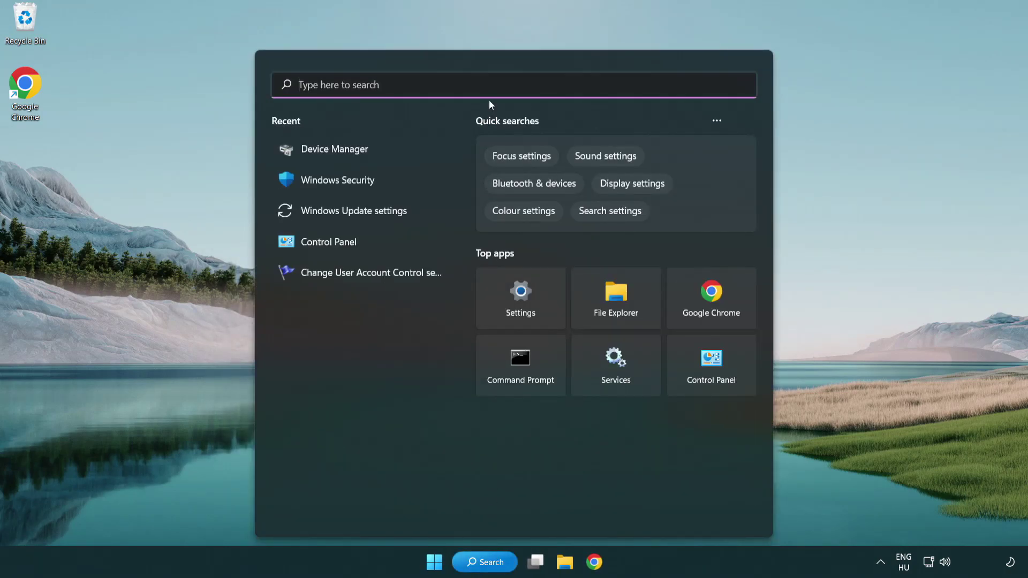
type("update")
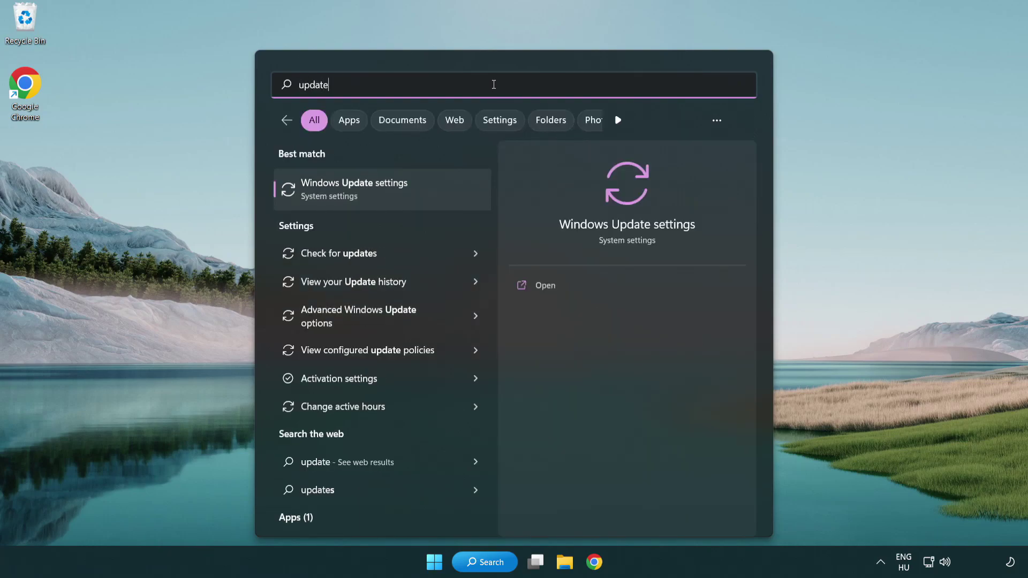
left_click(402, 197)
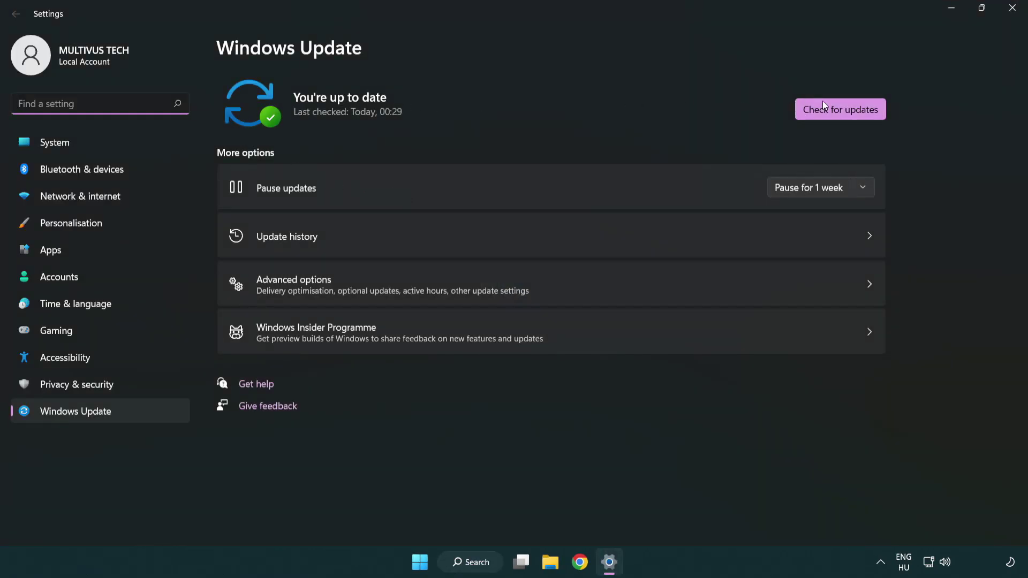
left_click(861, 115)
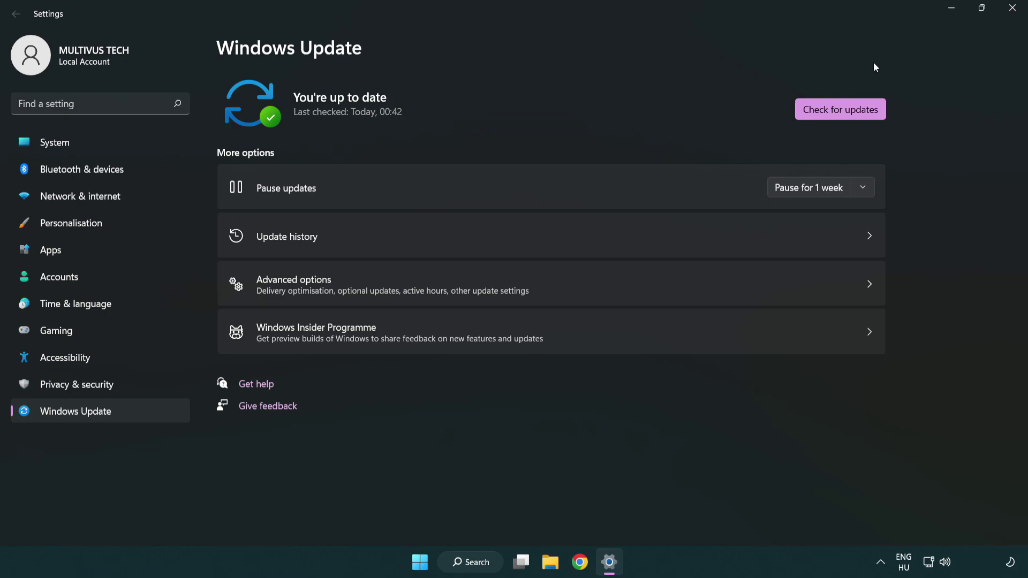
left_click(1009, 15)
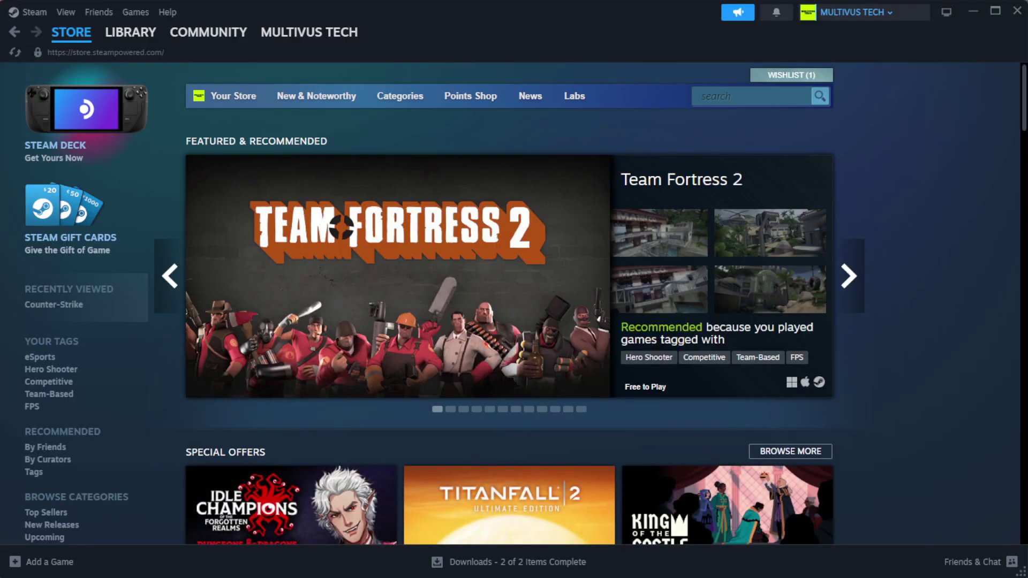
In the Steam library, verify the integrity of the installed files of the favorite game YOUR NOT WORKING GAME
mouse_move(131, 40)
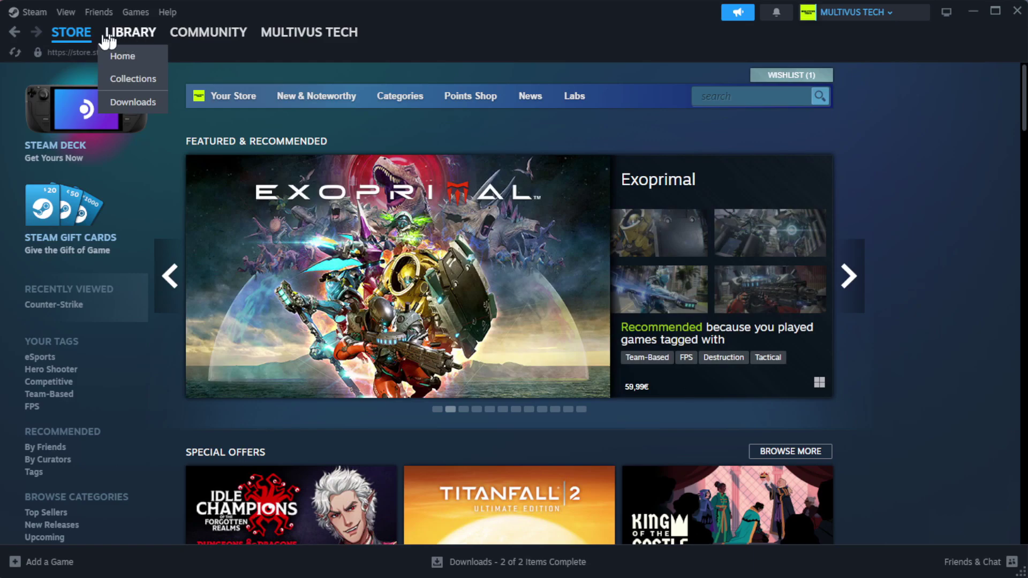
left_click(147, 57)
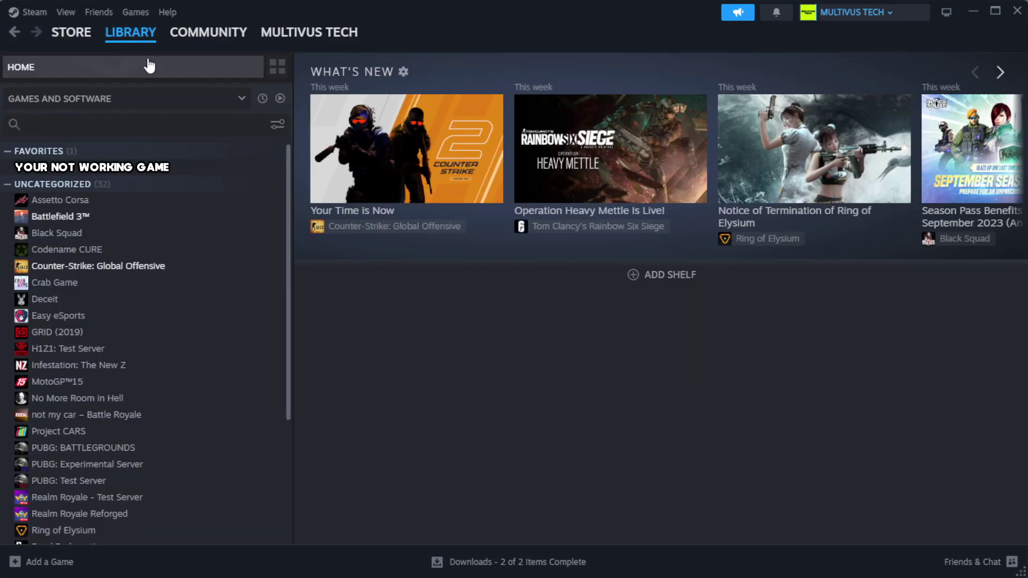
right_click(255, 174)
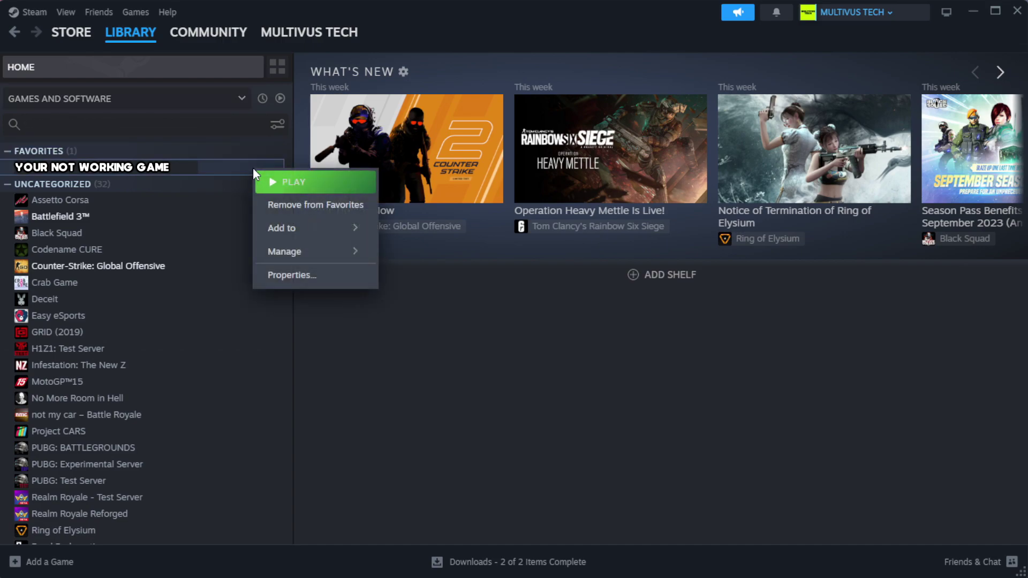
left_click(323, 280)
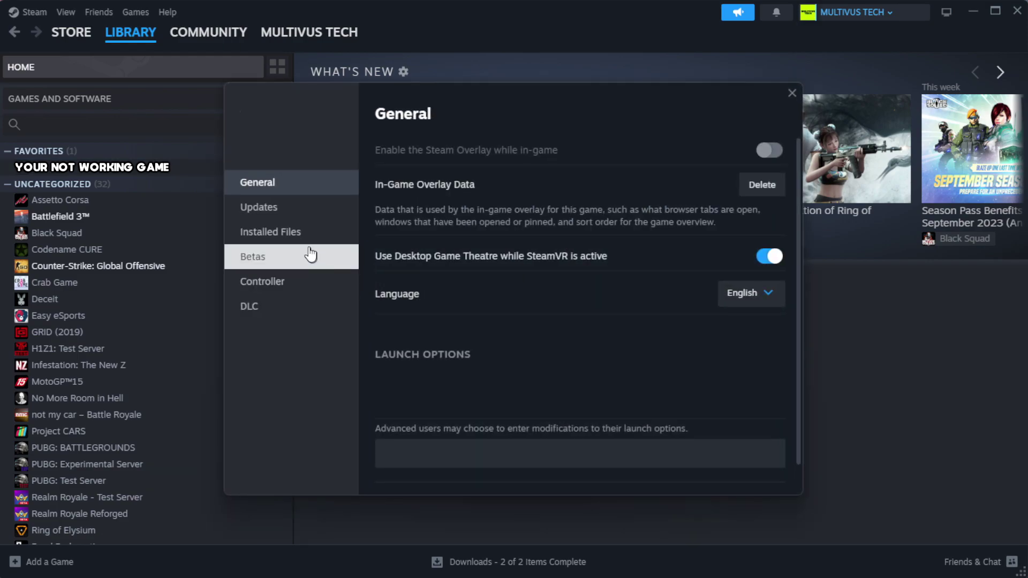
left_click(338, 244)
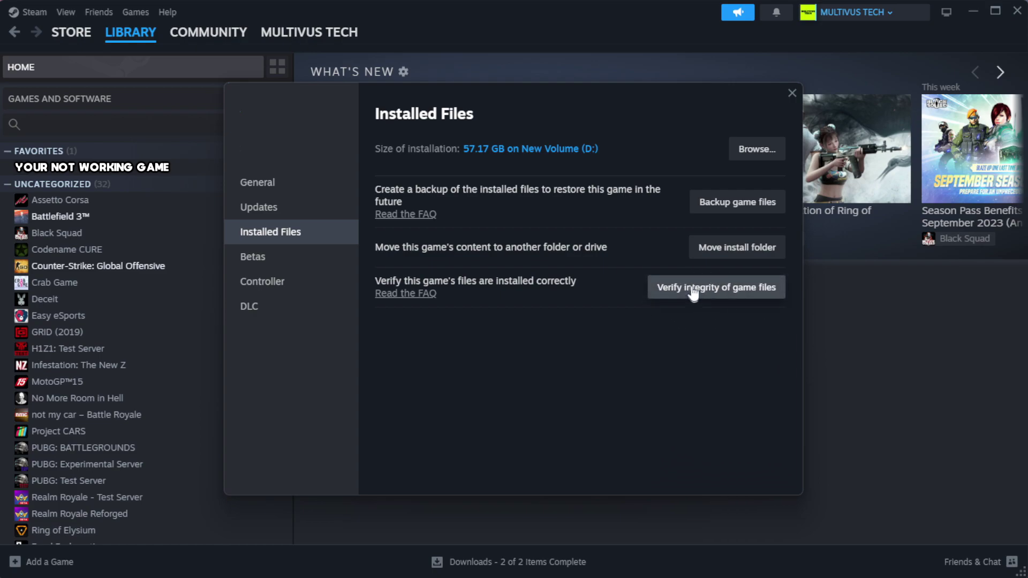
left_click(723, 297)
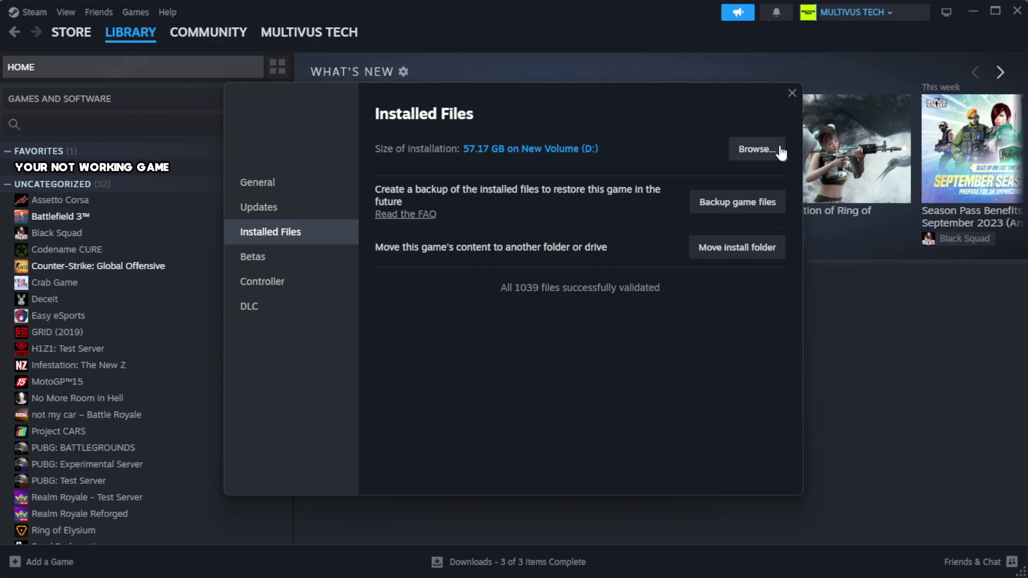
Browse to the game's installation folder and open the properties of the YOUR NOT WORKING GAME shortcut
left_click(756, 150)
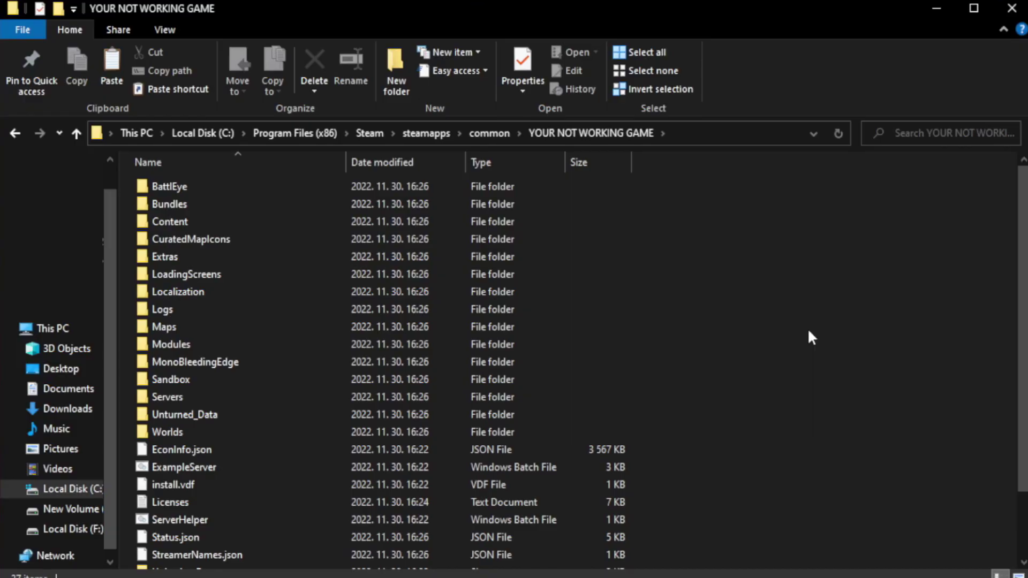
scroll(1026, 383, "down", 2)
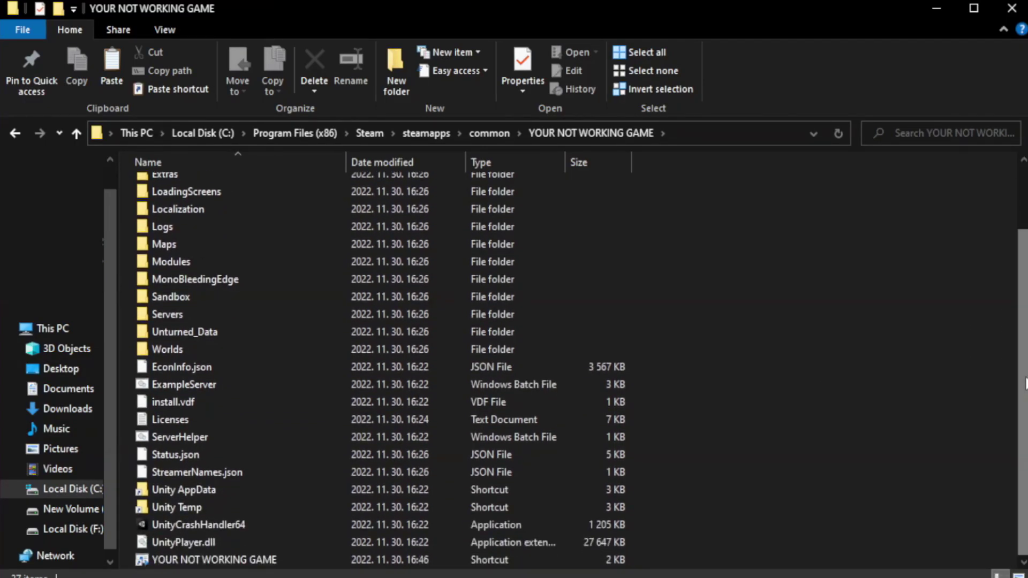
left_click(369, 560)
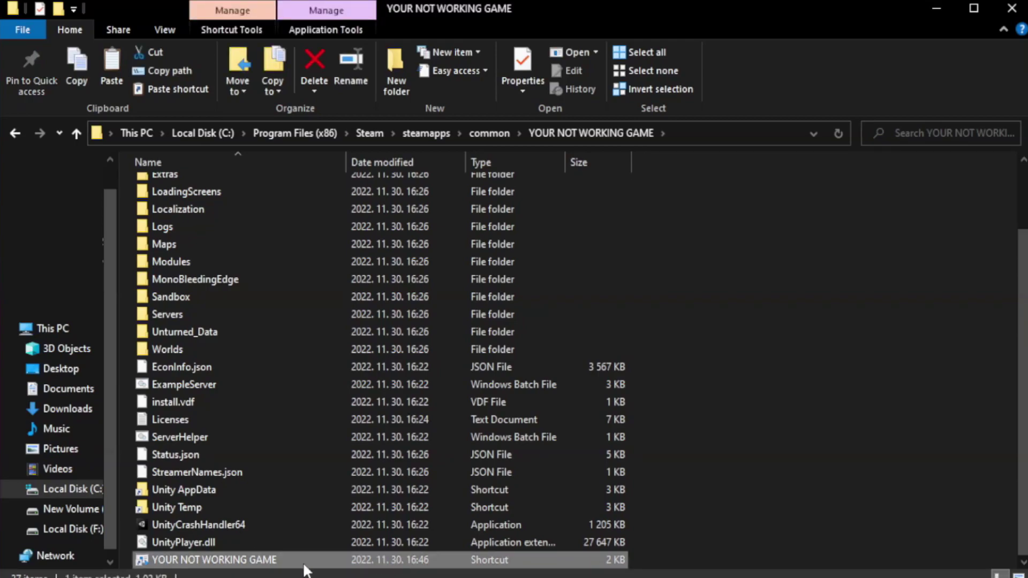
right_click(343, 560)
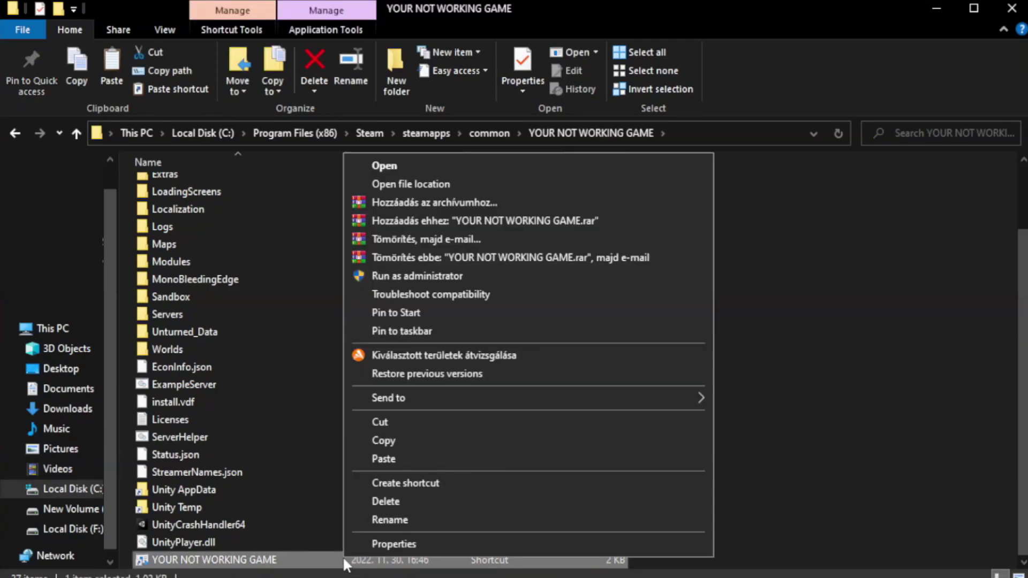
left_click(525, 545)
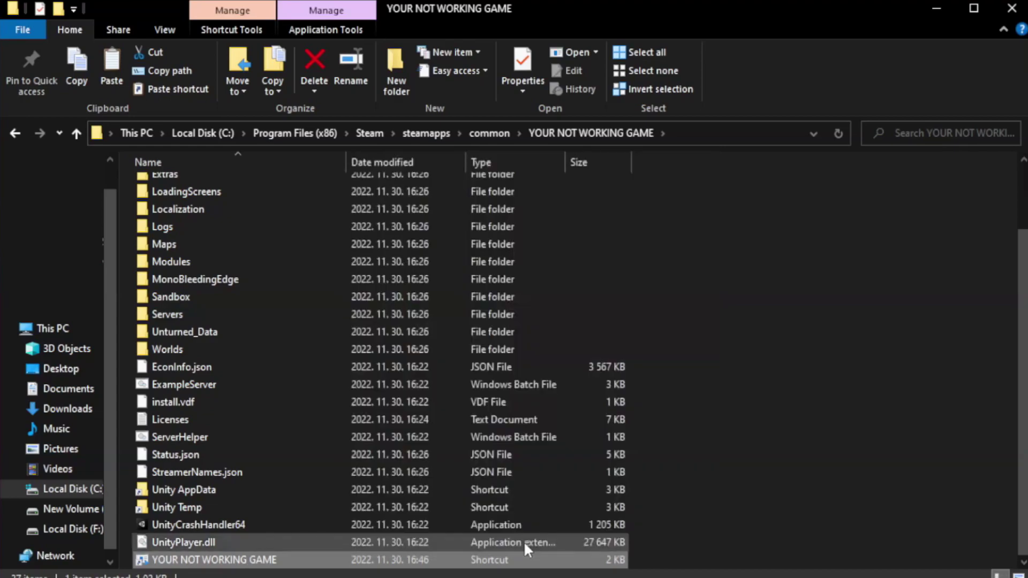
left_click_drag(512, 291, 516, 105)
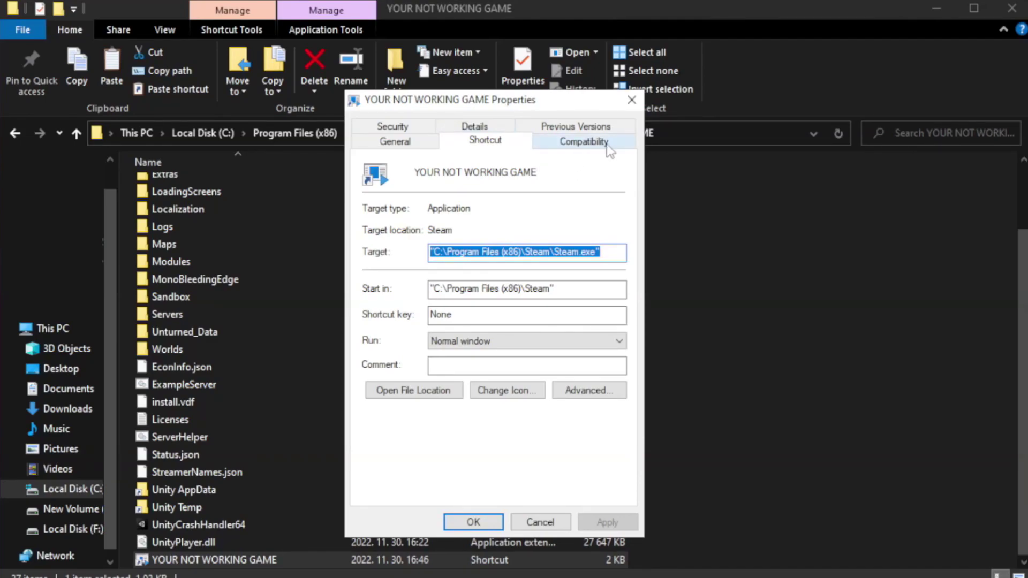
Apply Windows 8 compatibility mode, disabled fullscreen optimizations and running as administrator to the game shortcut, and close the folder
left_click(579, 143)
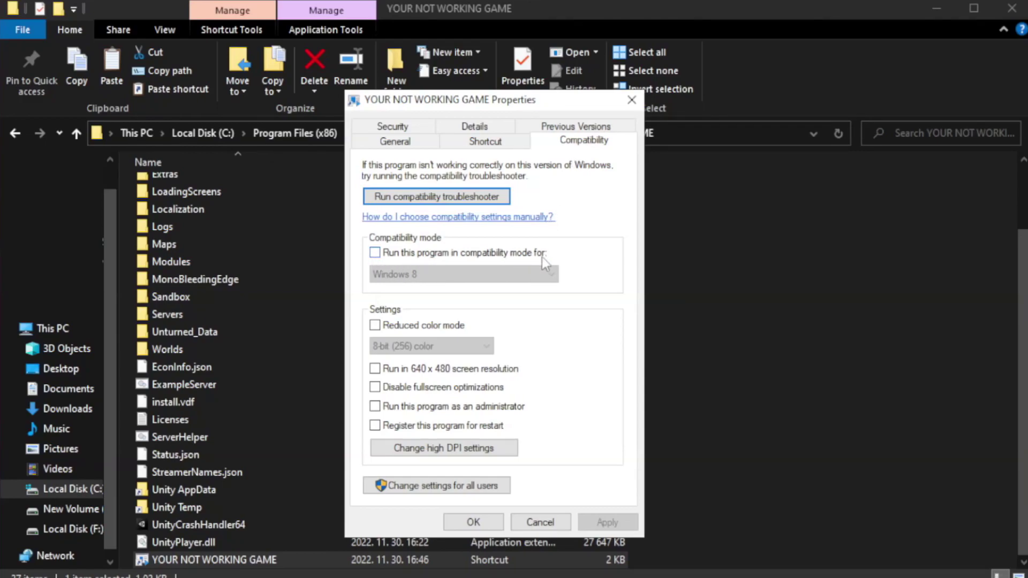
left_click(407, 252)
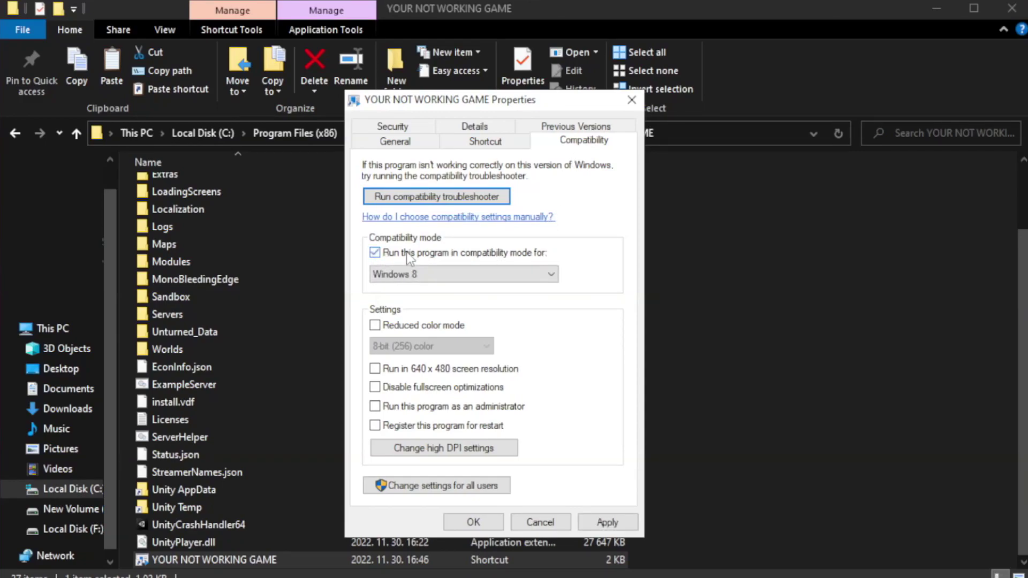
left_click(450, 274)
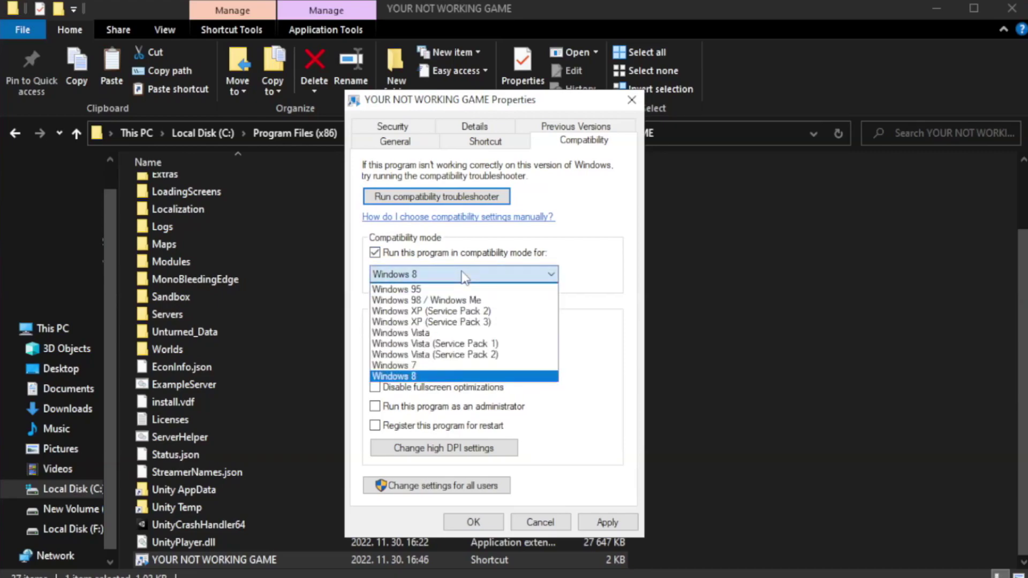
left_click(435, 377)
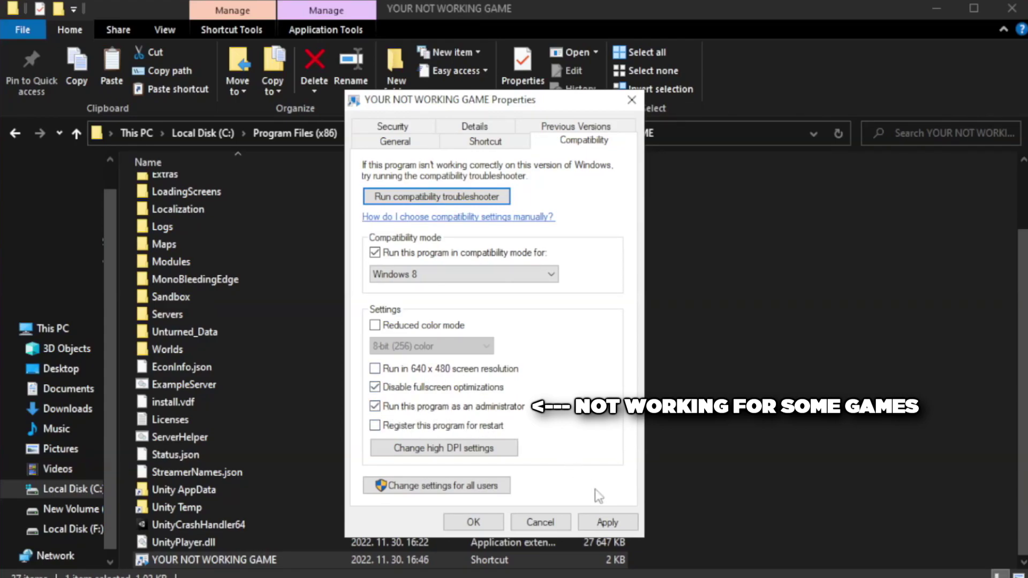
left_click(616, 526)
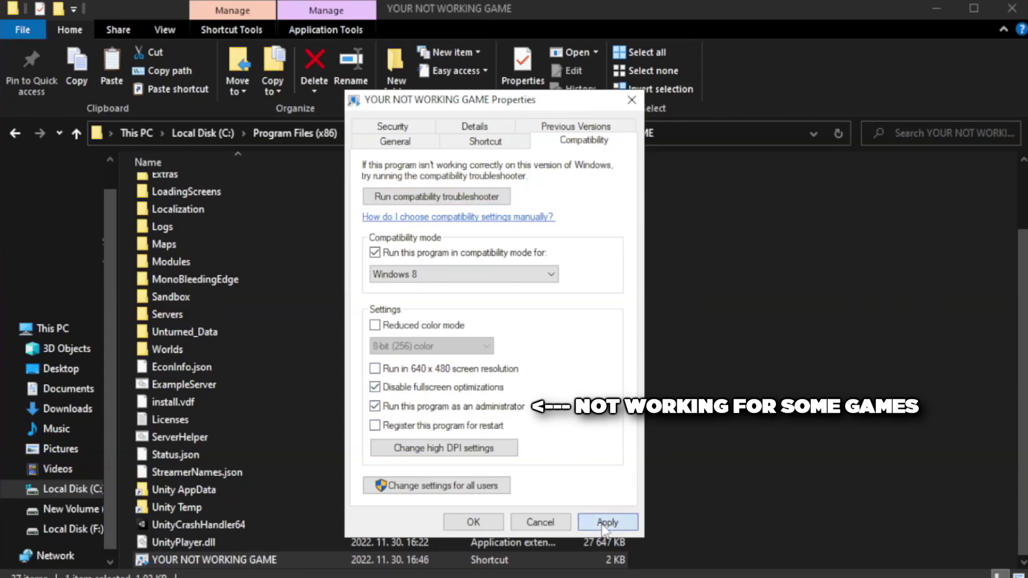
left_click(473, 524)
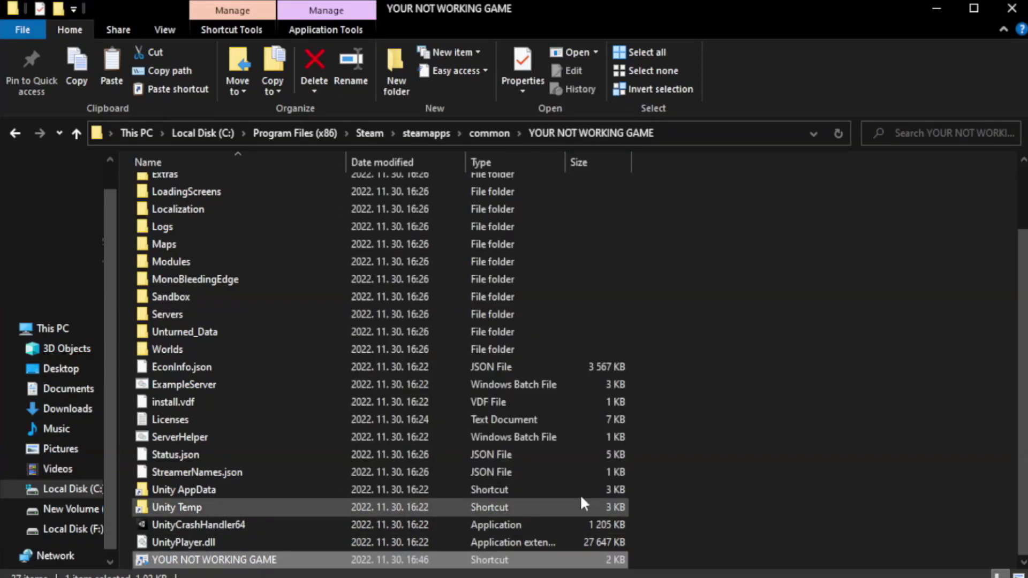
left_click(1011, 11)
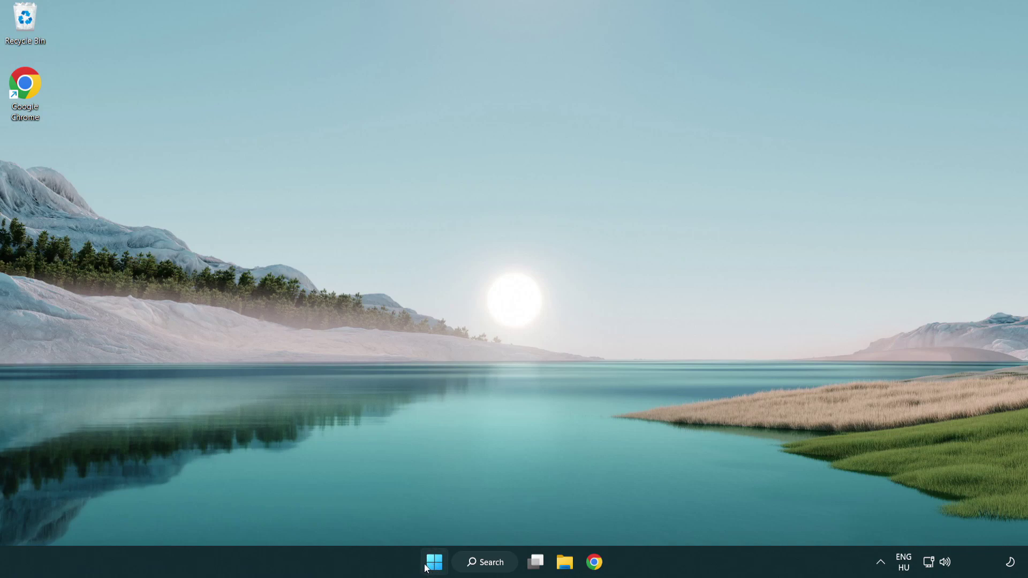
In Task Manager, disable the startup entries Terminal, Phone Link, Cortana and Windows Security notification, and close Task Manager
right_click(435, 567)
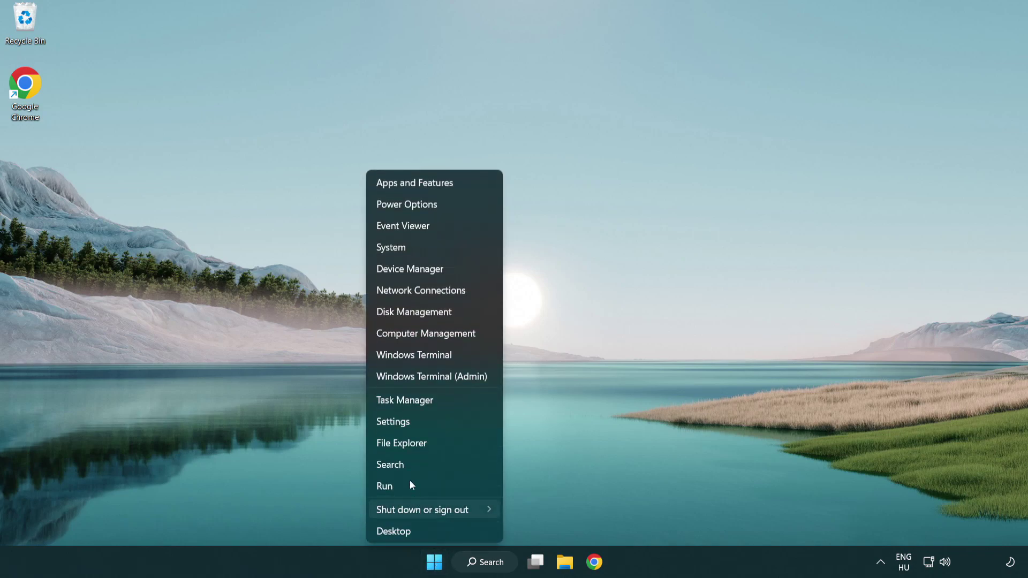
left_click(454, 406)
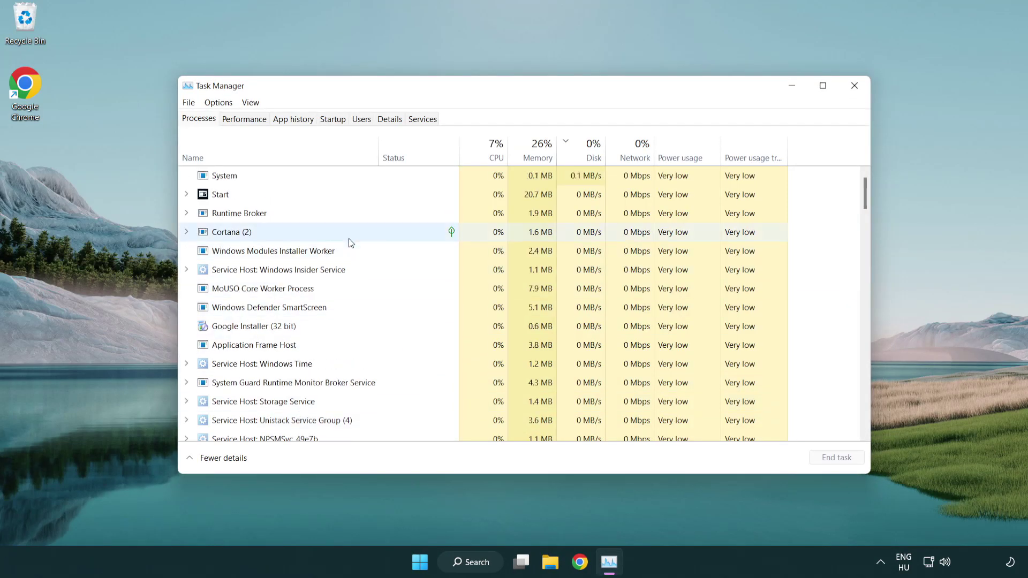
left_click(334, 120)
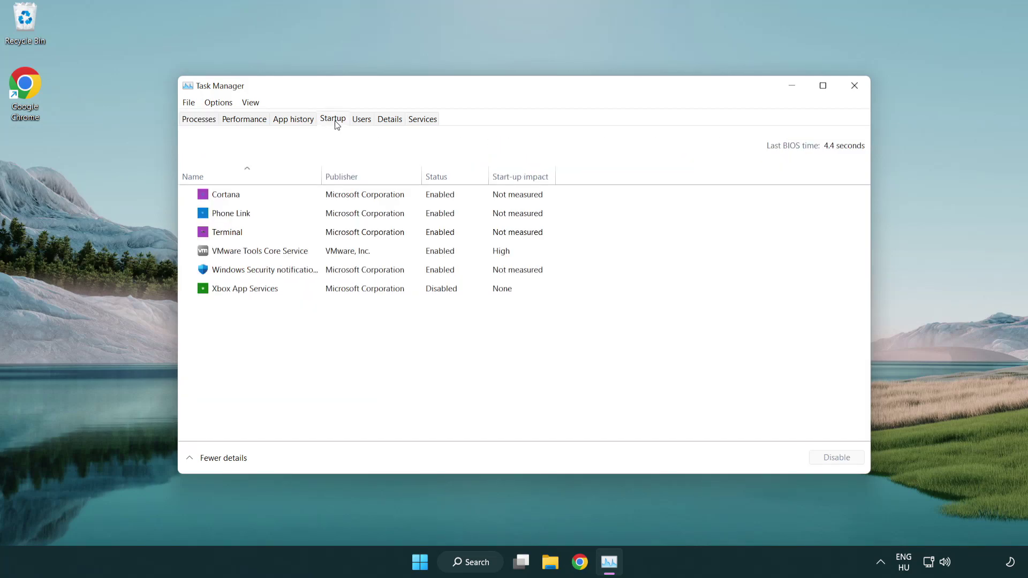
left_click(336, 232)
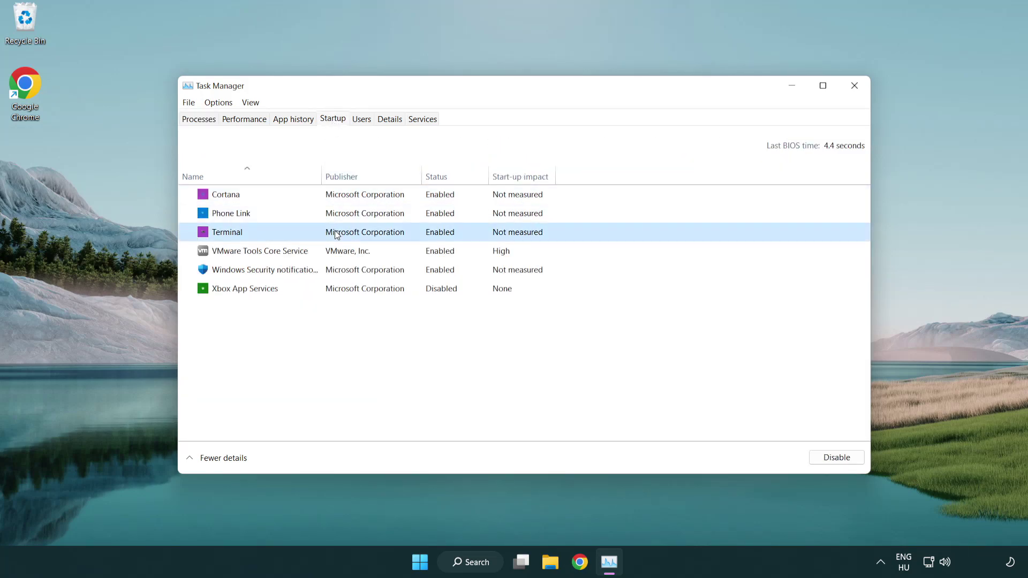
left_click(837, 458)
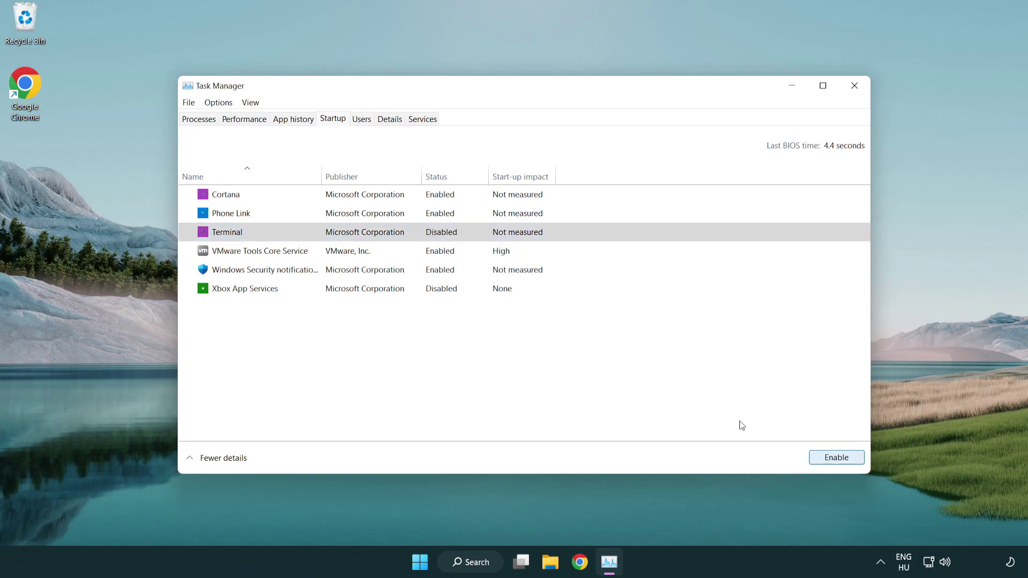
left_click(429, 217)
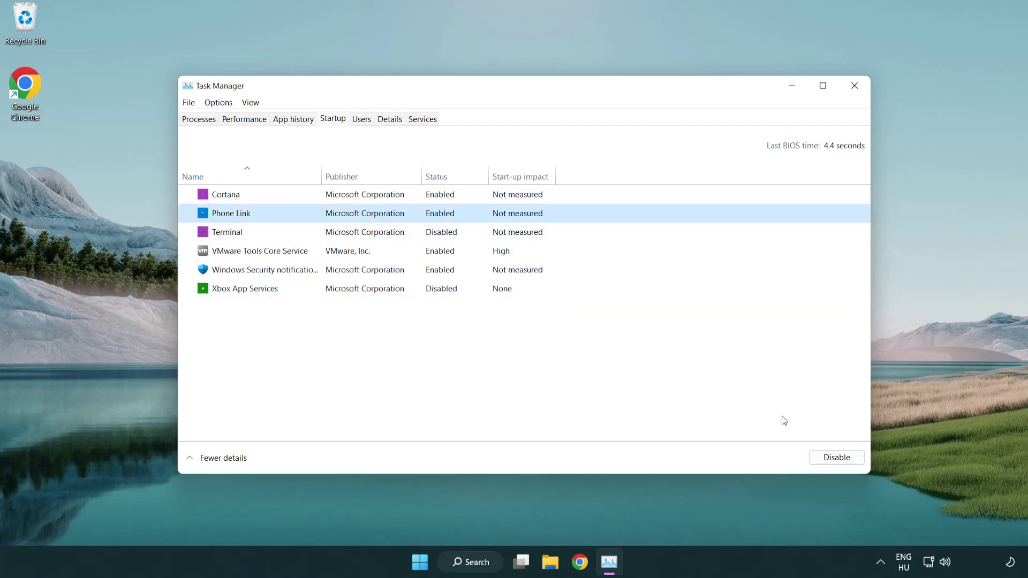
left_click(836, 460)
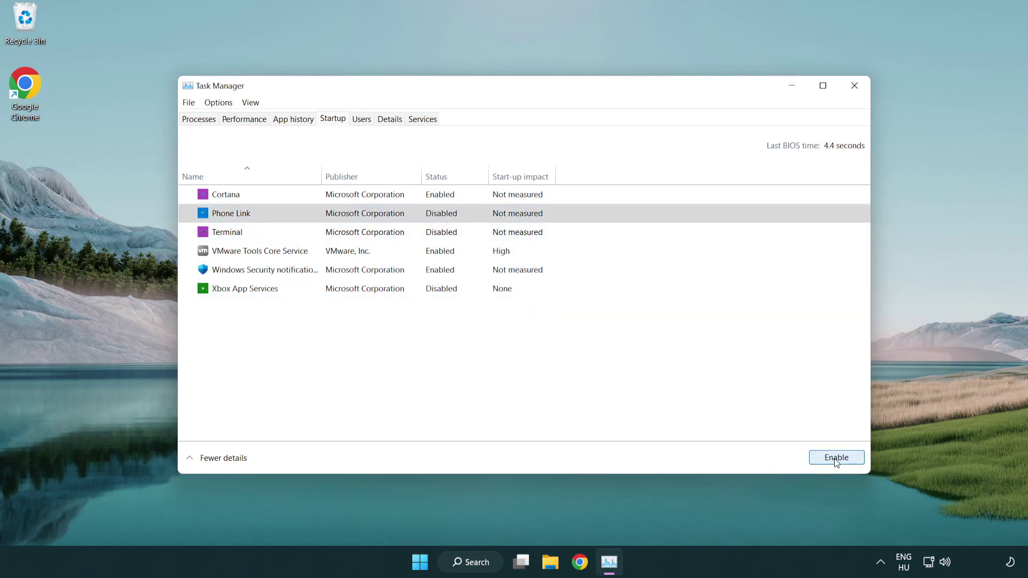
left_click(368, 200)
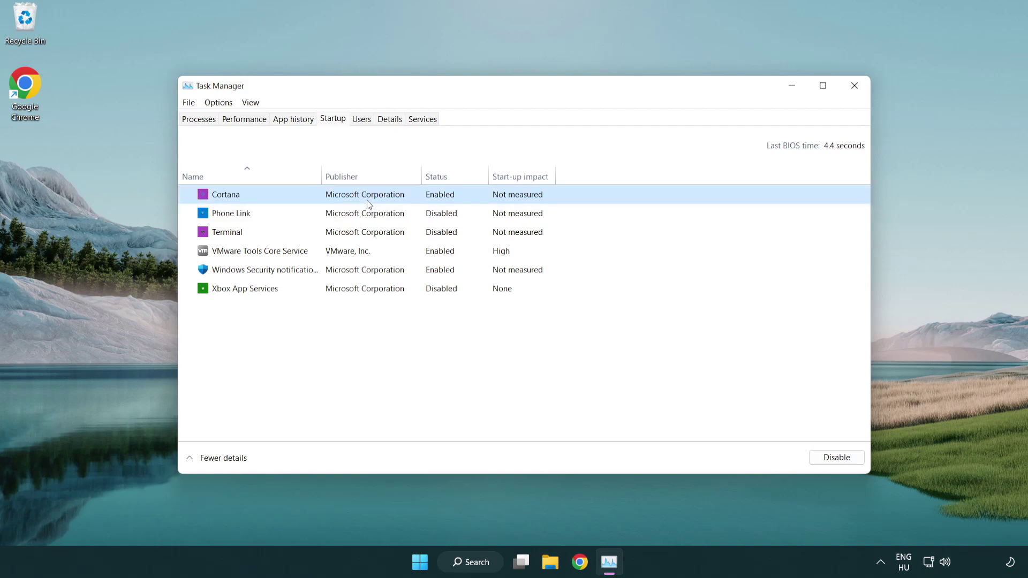
left_click(813, 454)
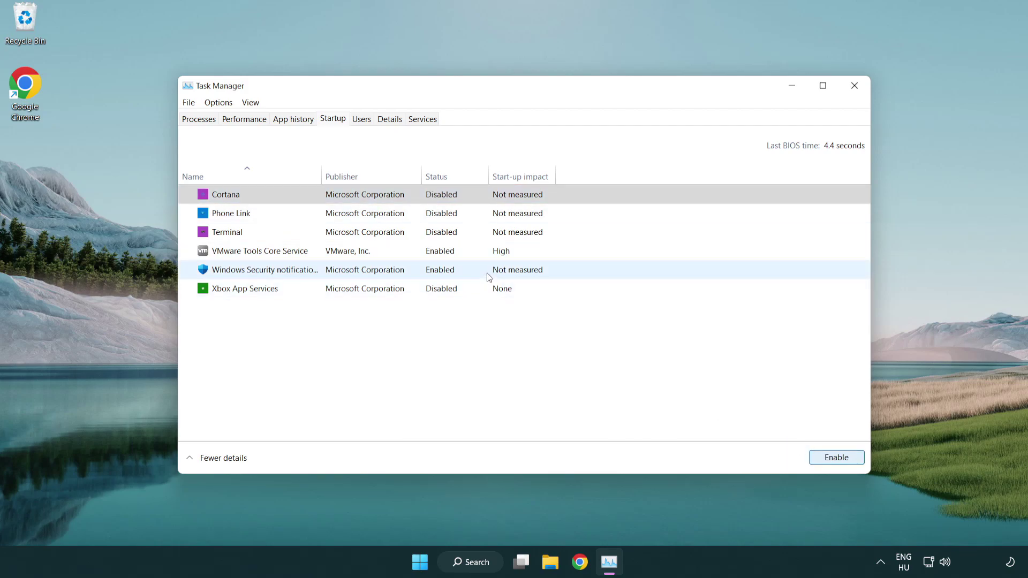
left_click(488, 275)
left_click(825, 457)
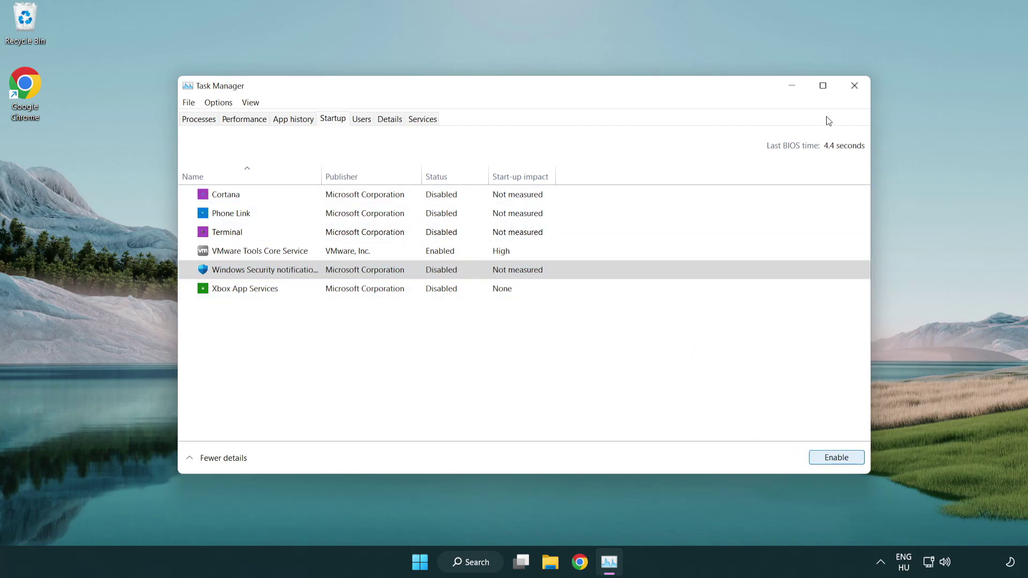
left_click(855, 87)
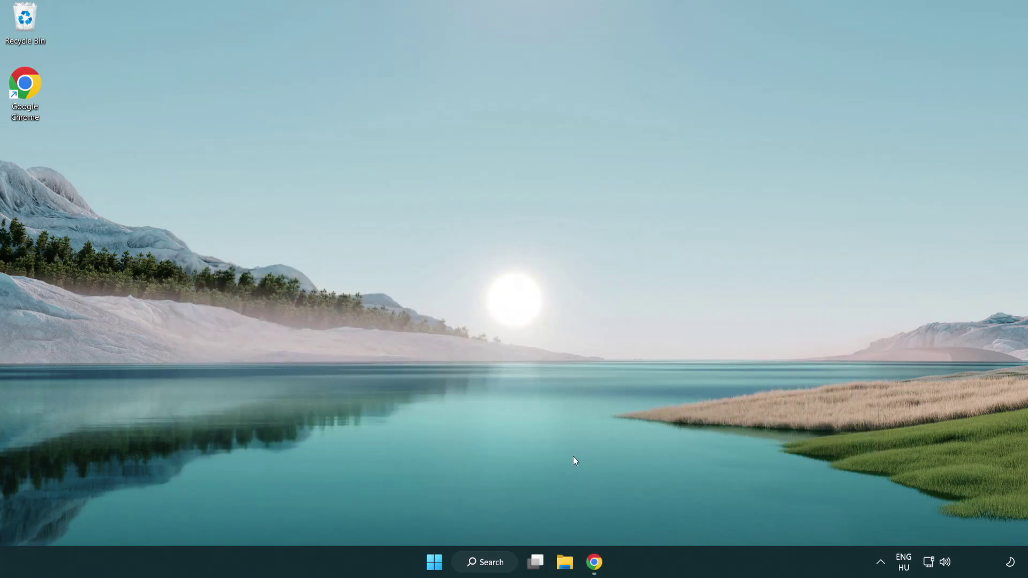
Switch to Chrome, download the English DirectX End-User Runtime Web Installer from the open Microsoft page, and launch dxwebsetup.exe
left_click(595, 561)
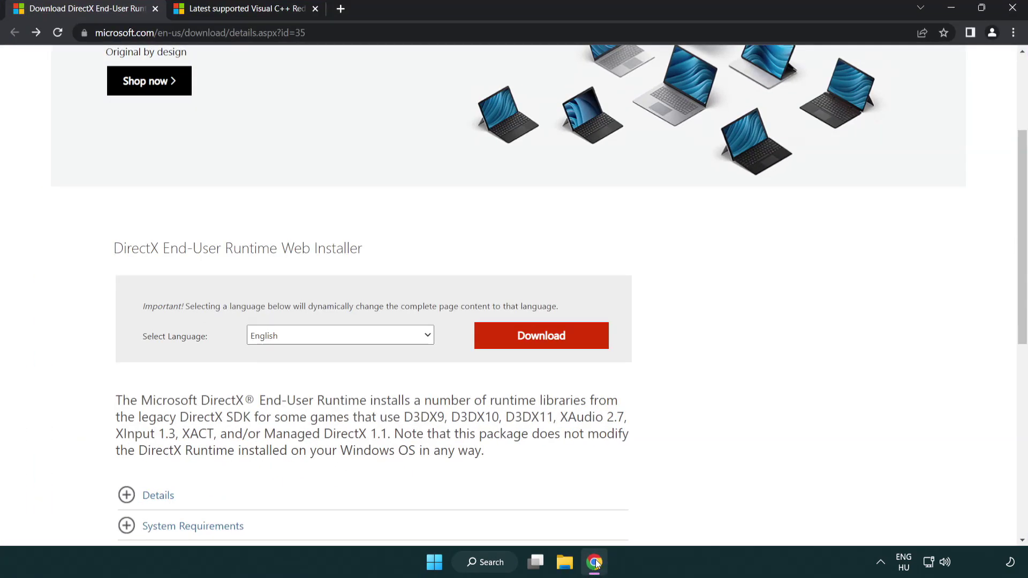
scroll(451, 486, "up", 3)
left_click(63, 23)
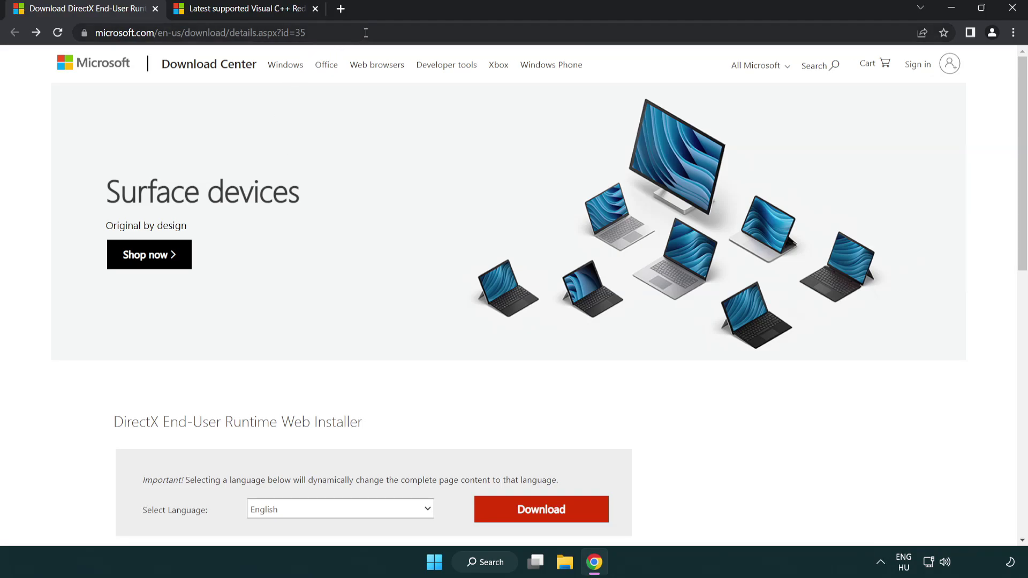
left_click(964, 232)
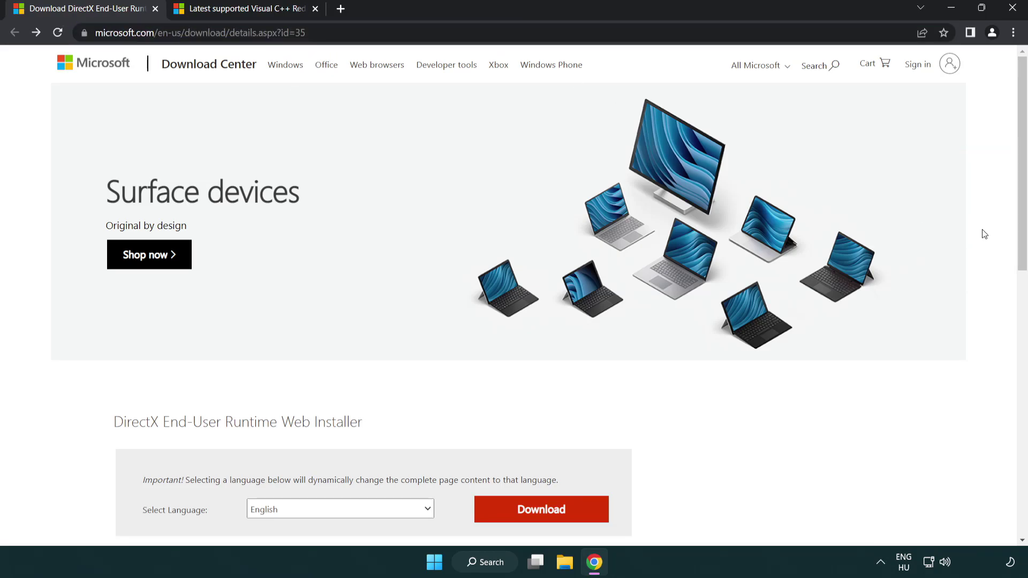
left_click_drag(1018, 233, 1017, 297)
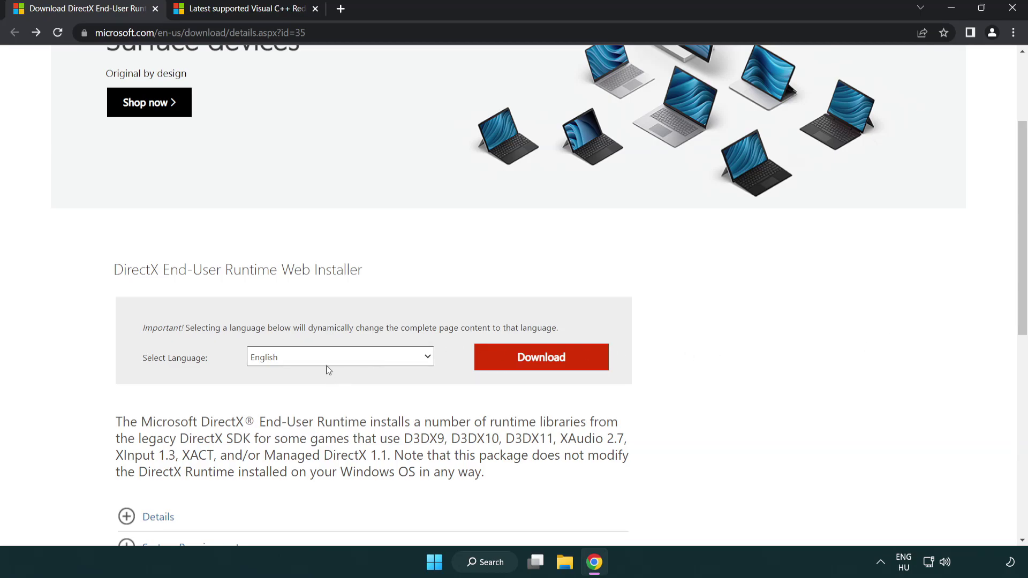
left_click(545, 368)
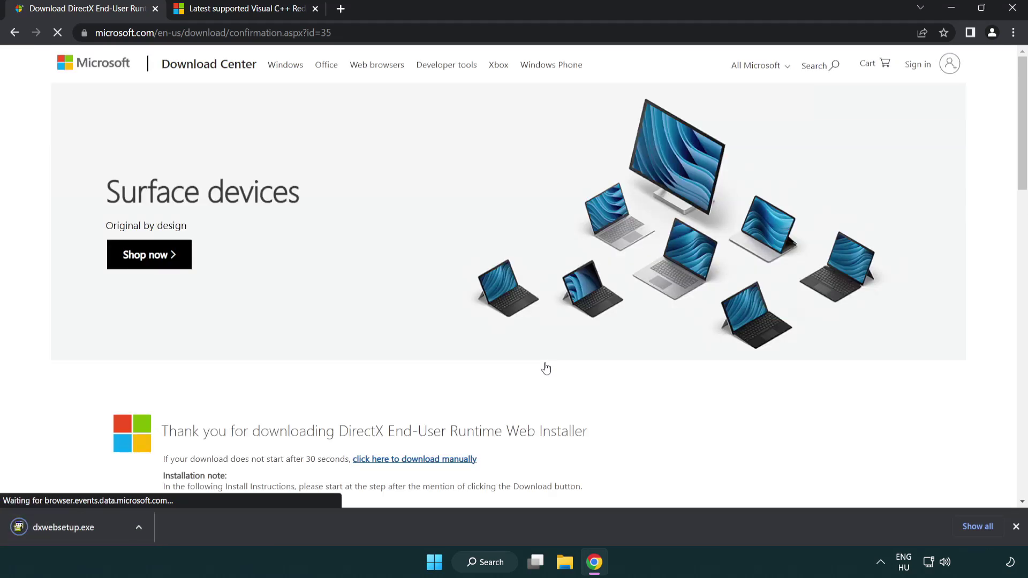
left_click(66, 529)
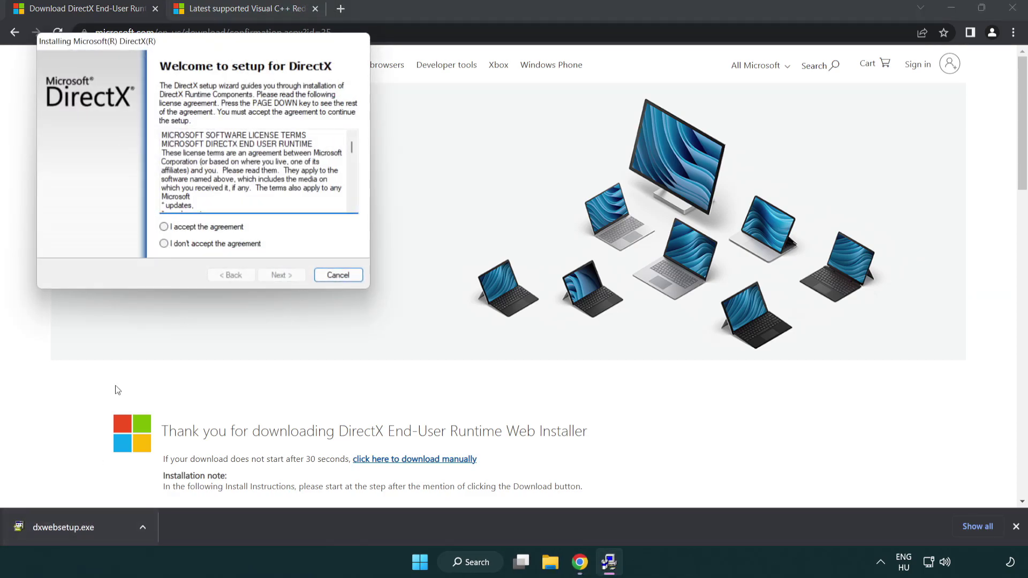
Accept the DirectX license agreement, decline the Bing Bar, finish the setup, and close the DirectX download page
left_click_drag(155, 48, 452, 161)
left_click_drag(648, 262, 646, 313)
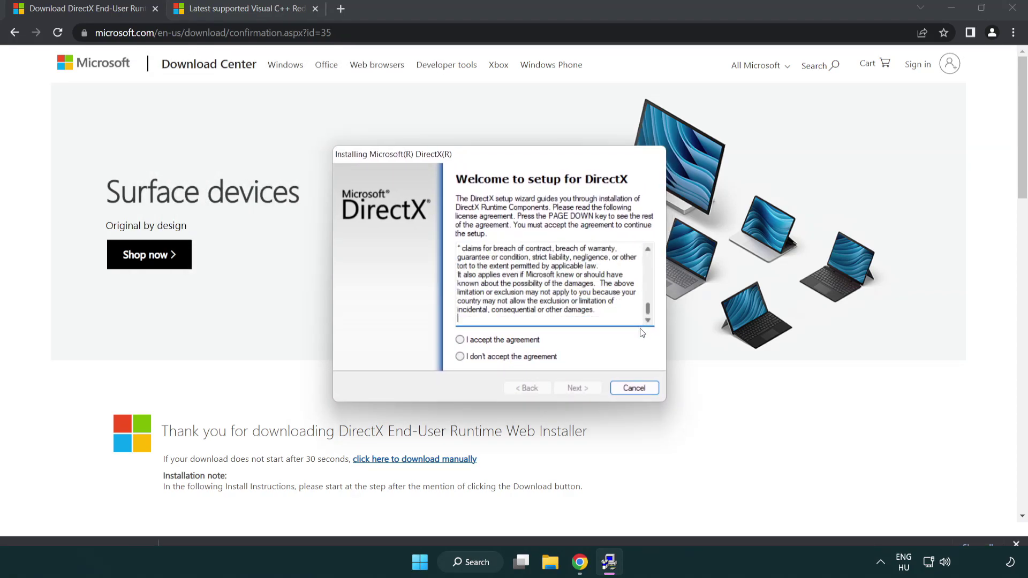
left_click(460, 342)
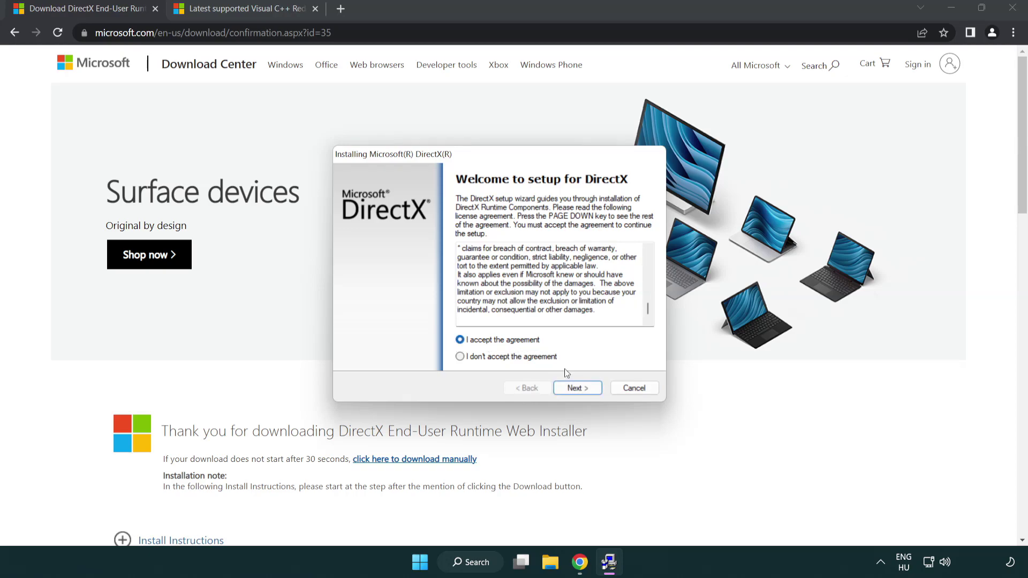
left_click(579, 389)
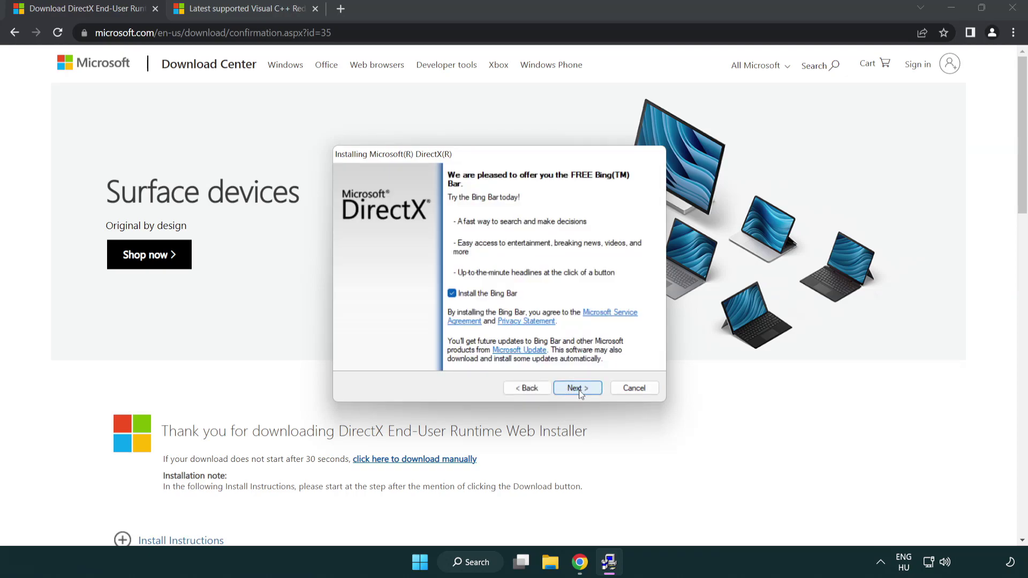
left_click(453, 295)
left_click(581, 388)
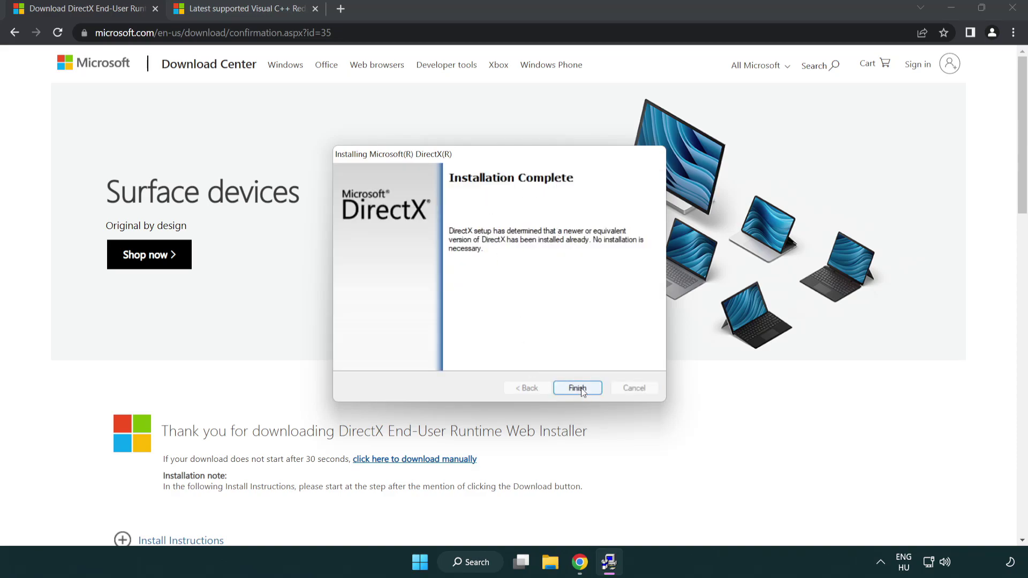
left_click(579, 388)
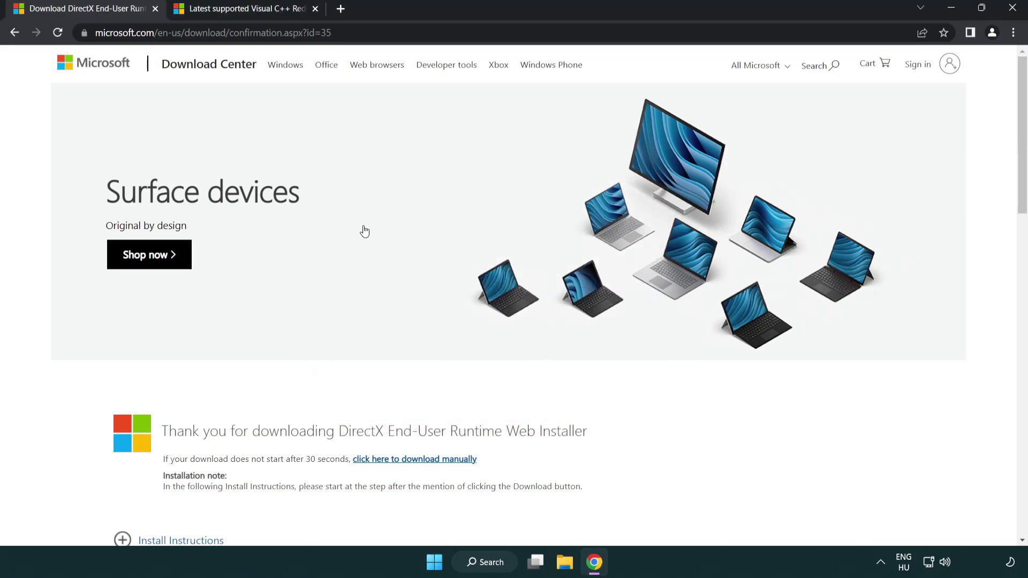
left_click(155, 9)
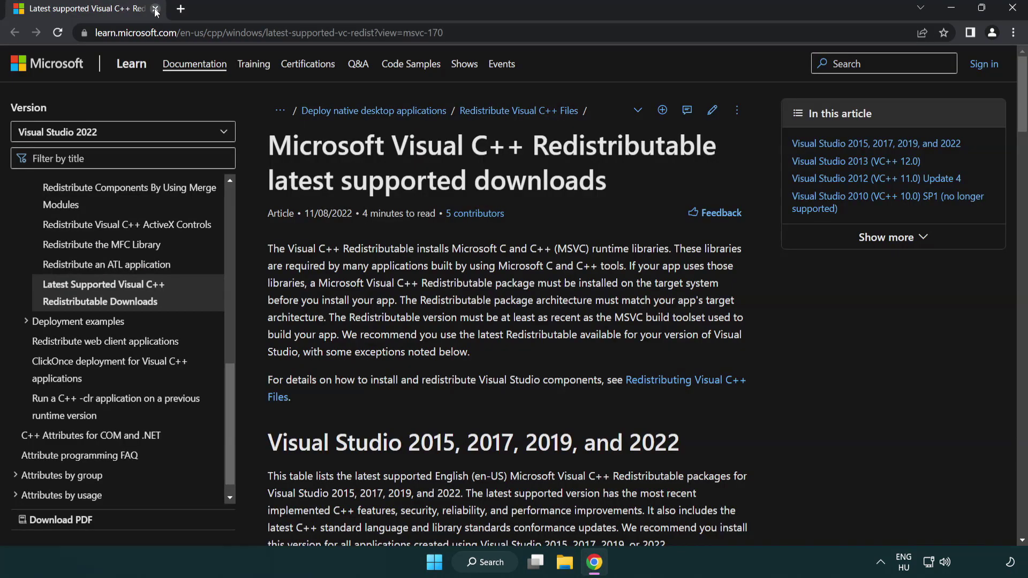
Download the ARM64, X86 and X64 Visual C++ Redistributable installers for Visual Studio 2015, 2017, 2019 and 2022
left_click(488, 33)
left_click(489, 34)
left_click(529, 176)
scroll(530, 177, "down", 6)
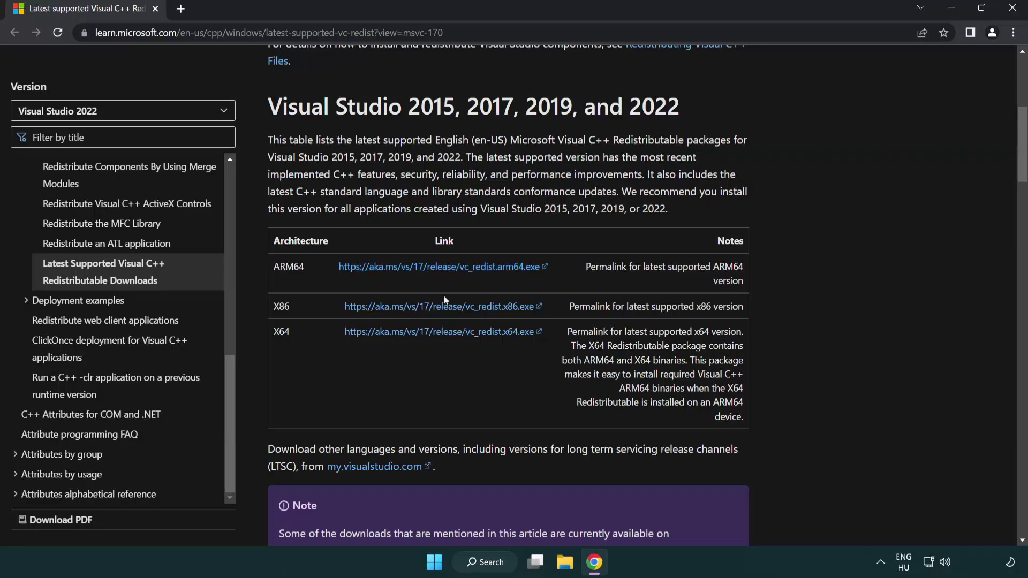
left_click(428, 267)
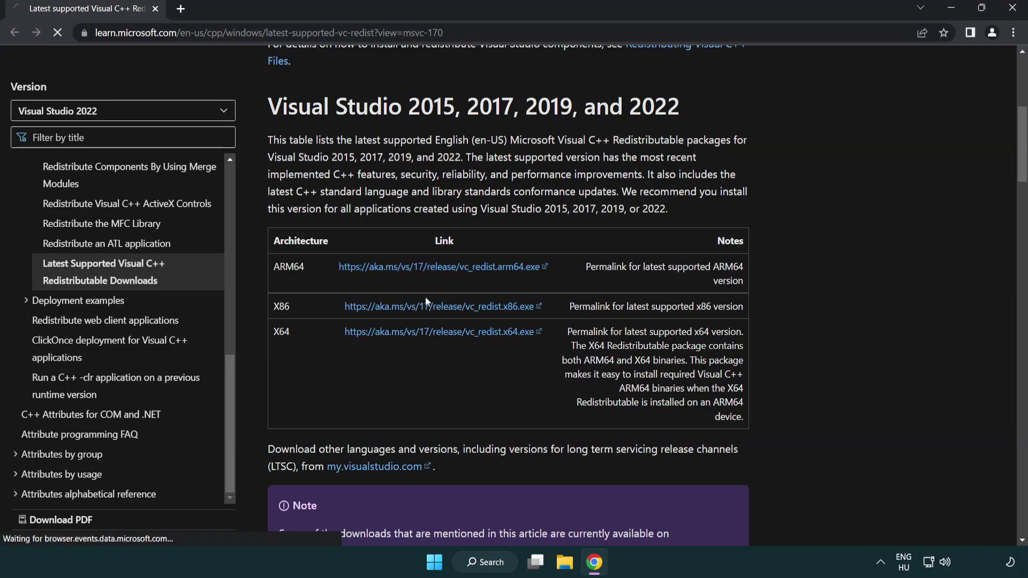
left_click(428, 306)
left_click(431, 333)
Try to install VC_redist.arm64.exe, agreeing to its license terms, and close the setup window
left_click(393, 536)
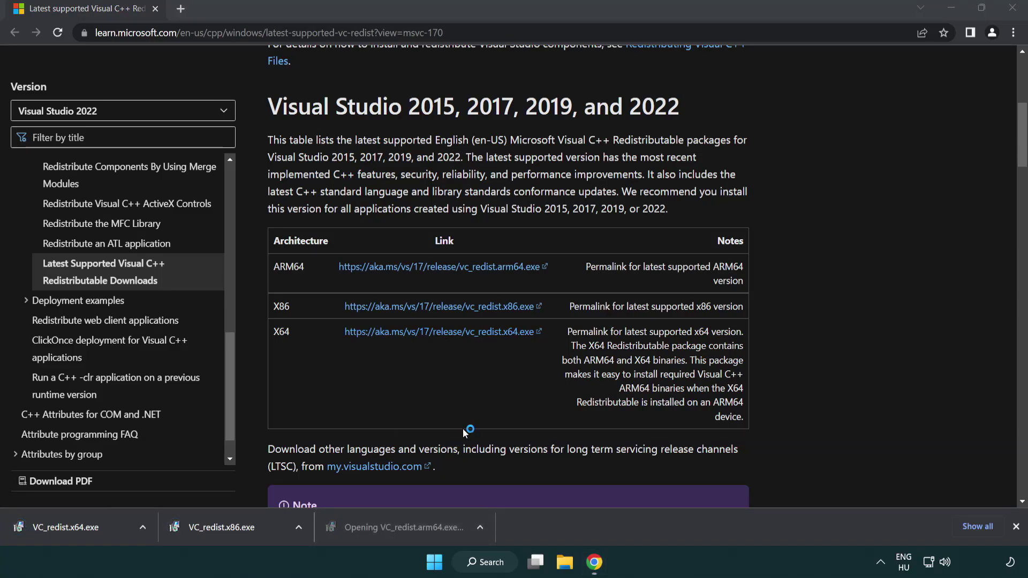
left_click_drag(660, 263, 660, 307)
left_click(366, 334)
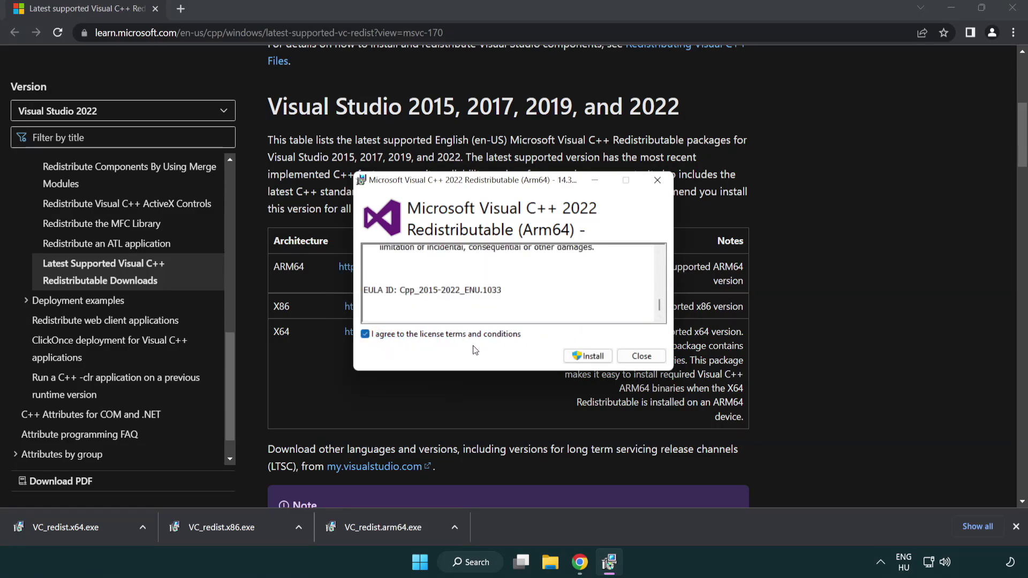
left_click(573, 355)
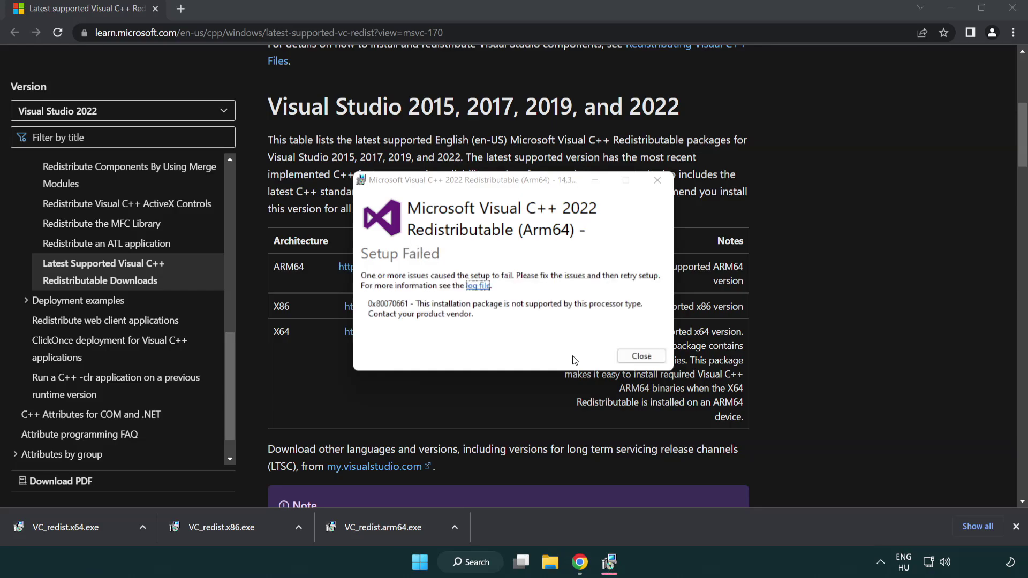
left_click(642, 357)
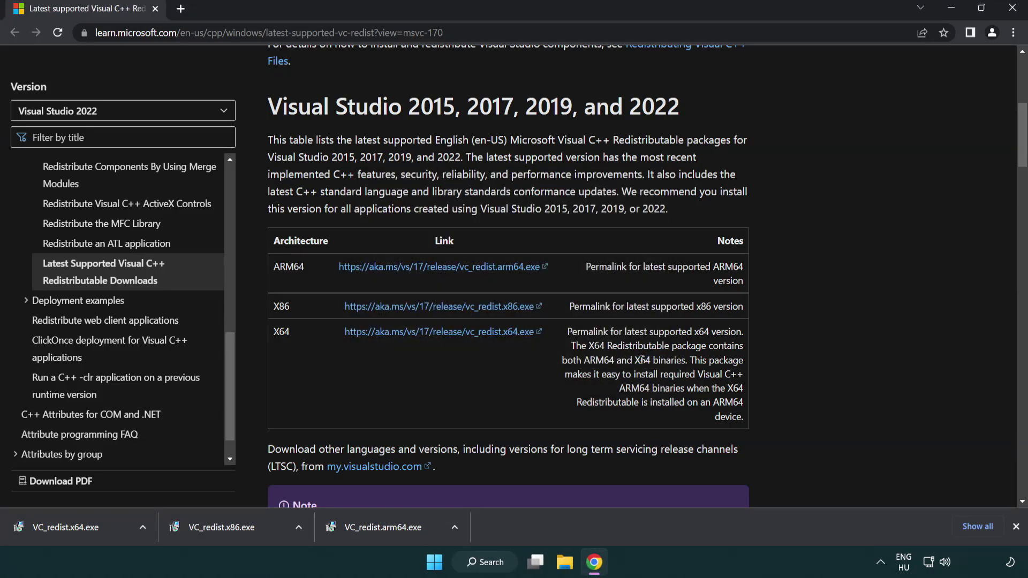
Install VC_redist.x86.exe and VC_redist.x64.exe without restarting the computer, and close the browser
left_click(230, 534)
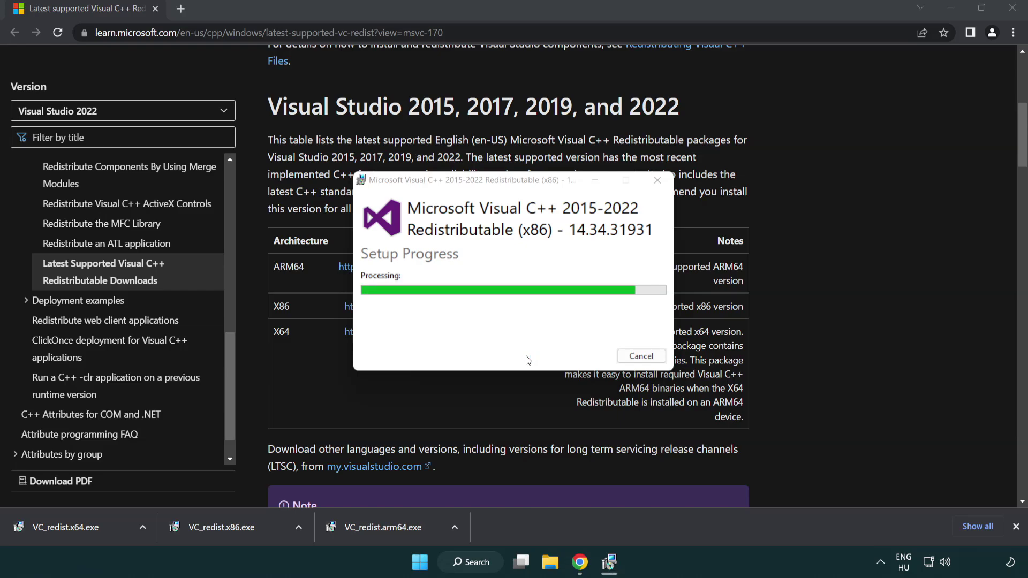
left_click(643, 357)
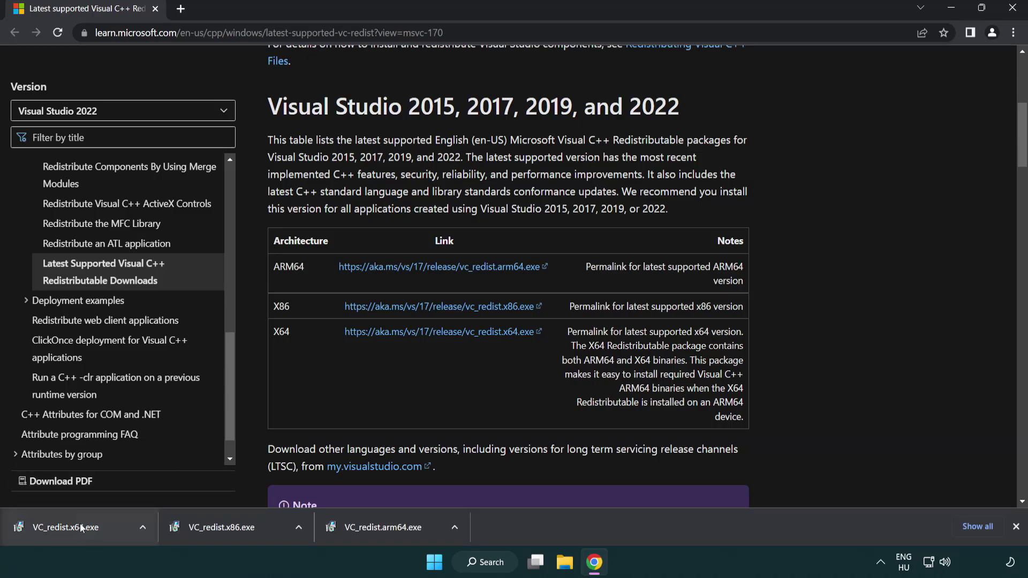
left_click(77, 526)
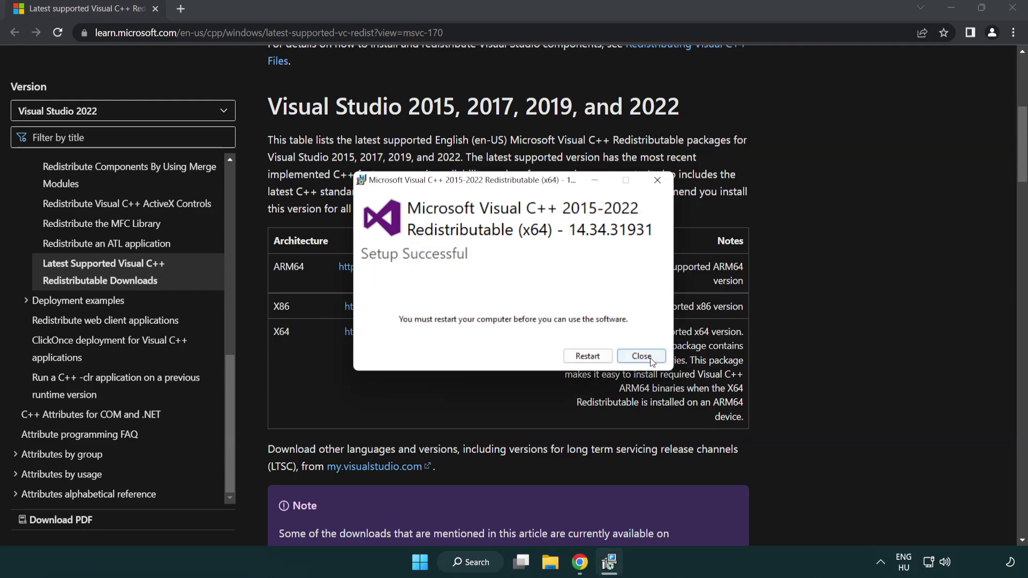
left_click(650, 358)
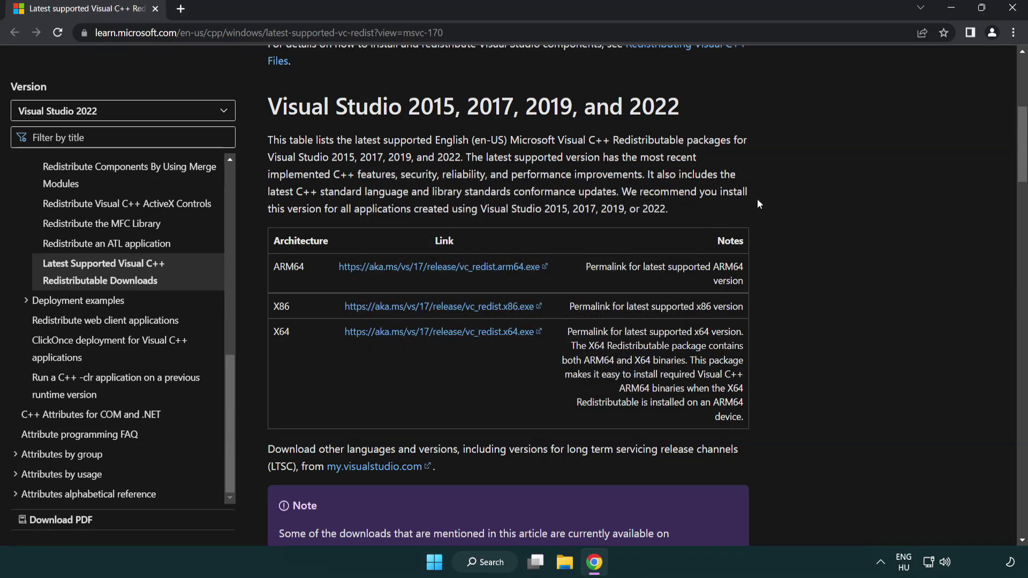
left_click(1013, 10)
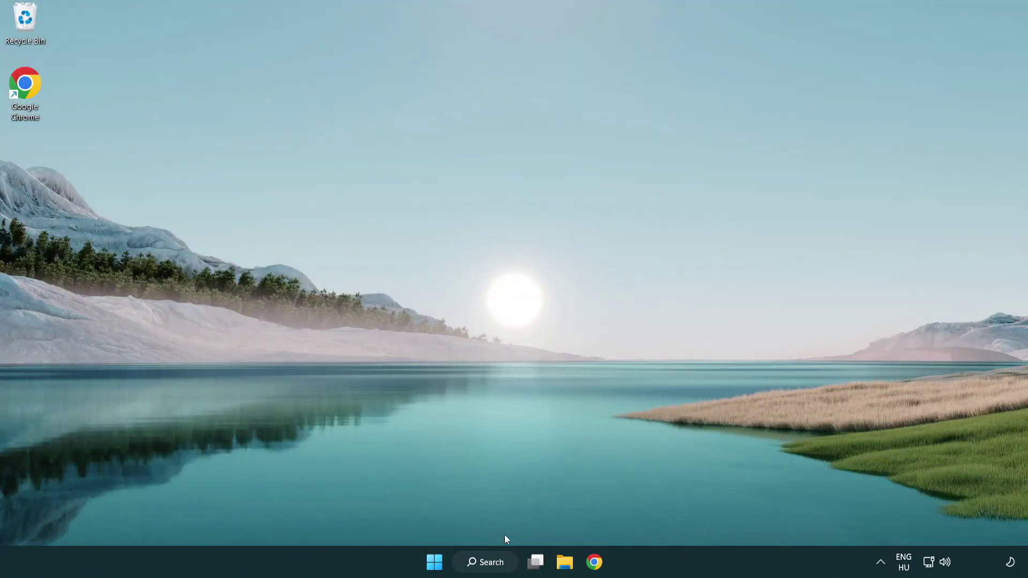
Find Command Prompt by searching for cmd, run it as administrator, and move its window to the middle of the desktop
left_click(480, 564)
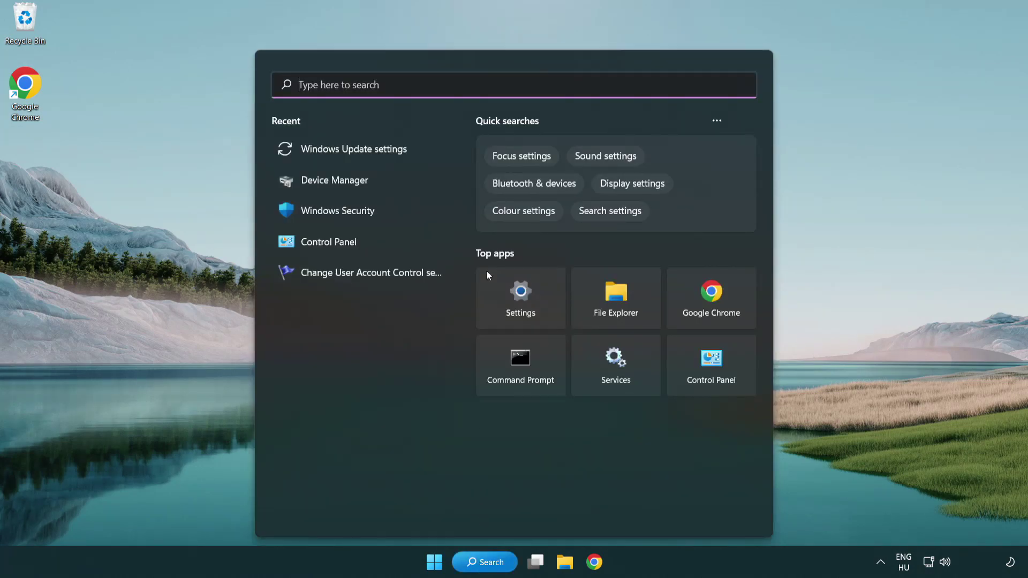
type("cmd")
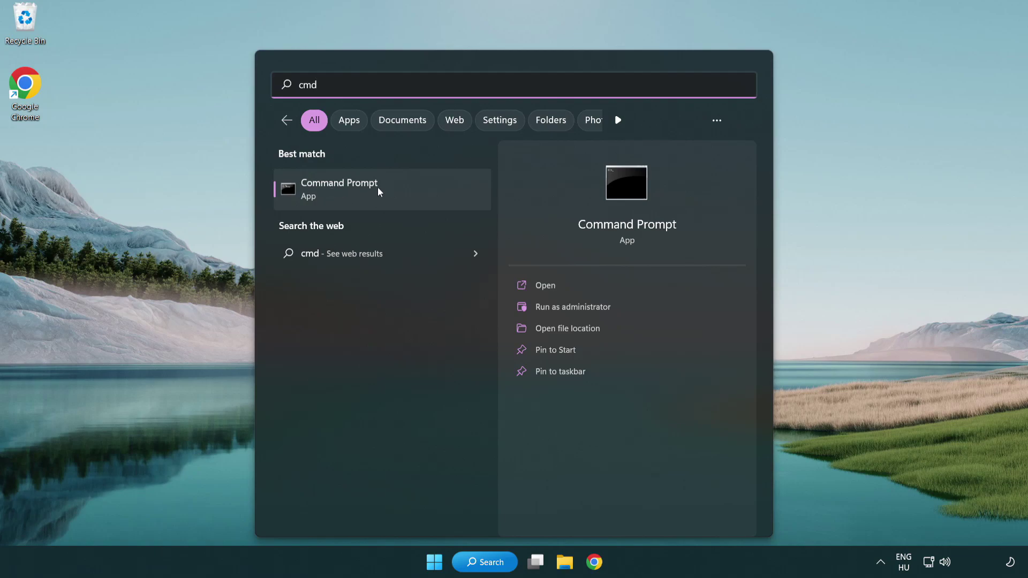
right_click(393, 191)
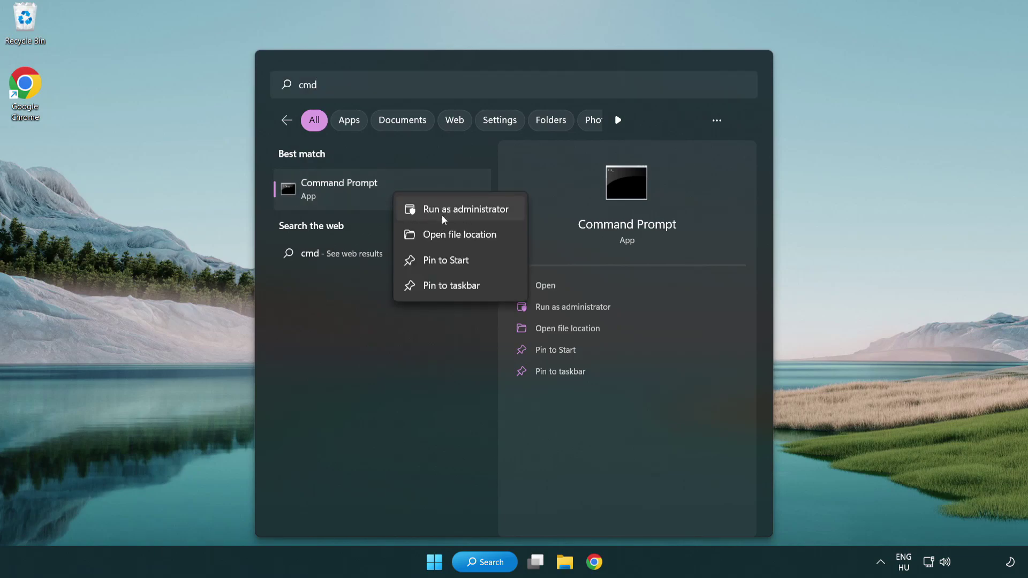
left_click(465, 214)
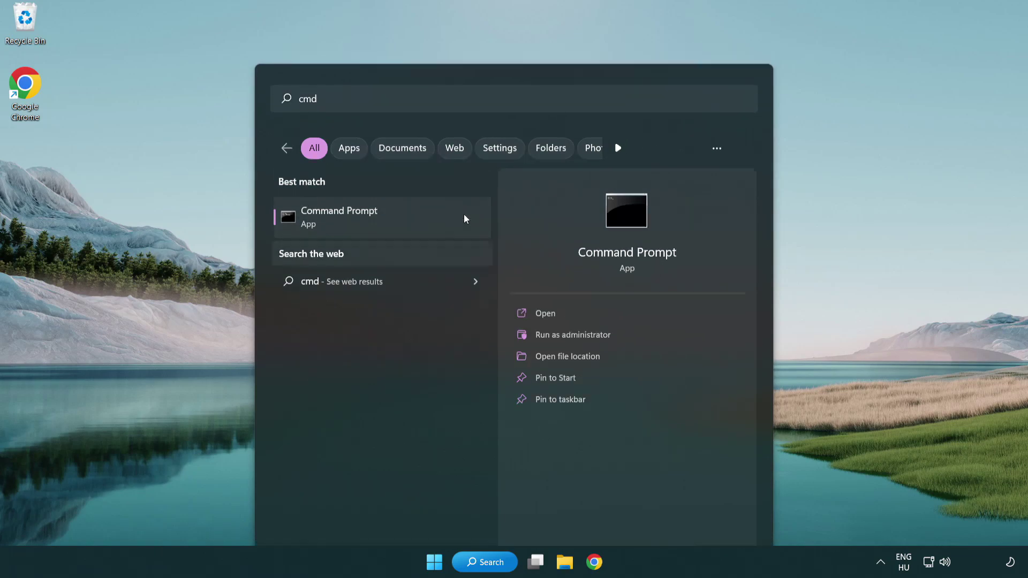
left_click_drag(368, 62, 517, 107)
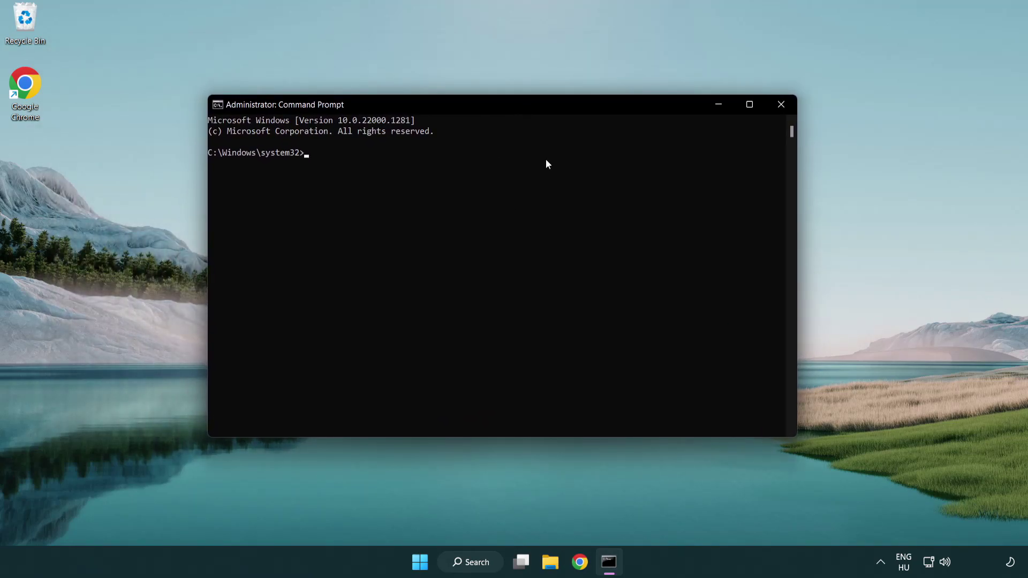
Scan the system files with sfc /scannow, close Command Prompt, and open the computer's power options
type("sfc /scannow")
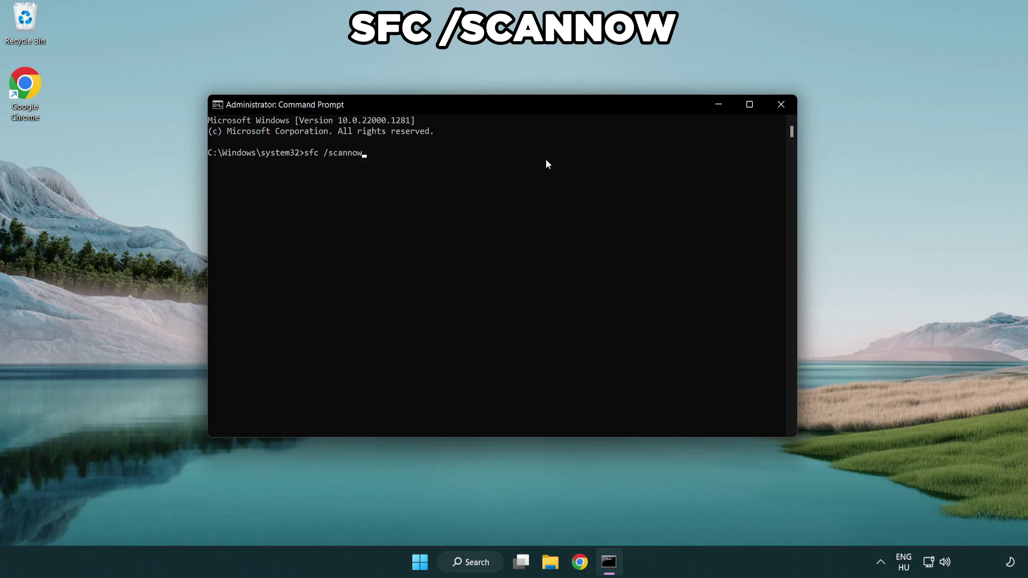
key("Return")
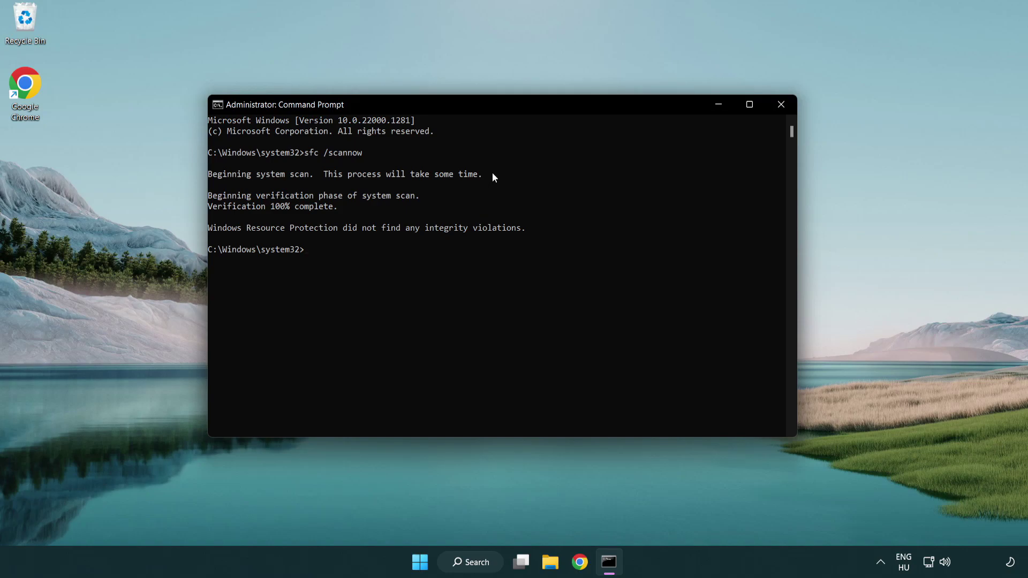
left_click(781, 105)
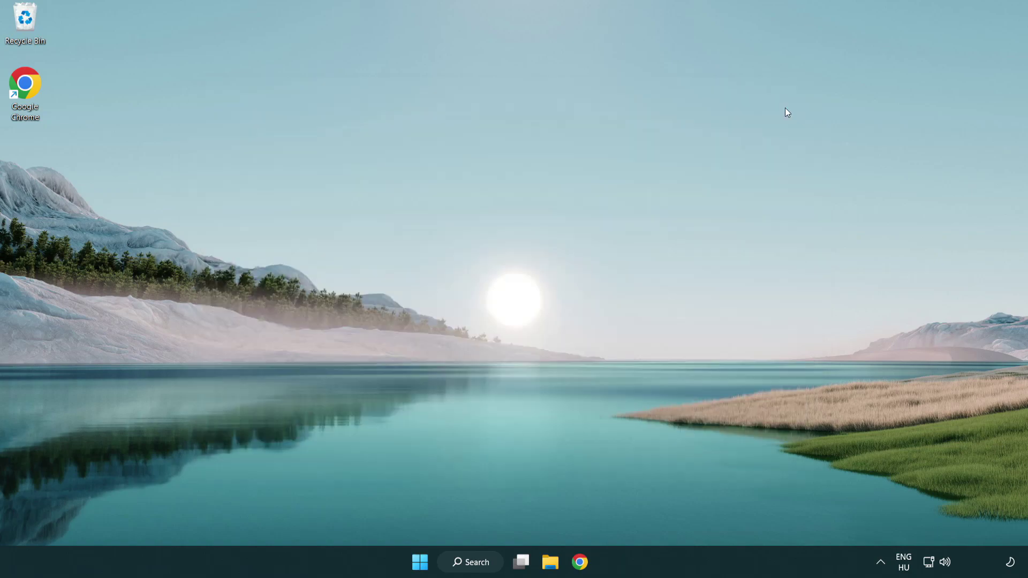
left_click(434, 562)
left_click(680, 516)
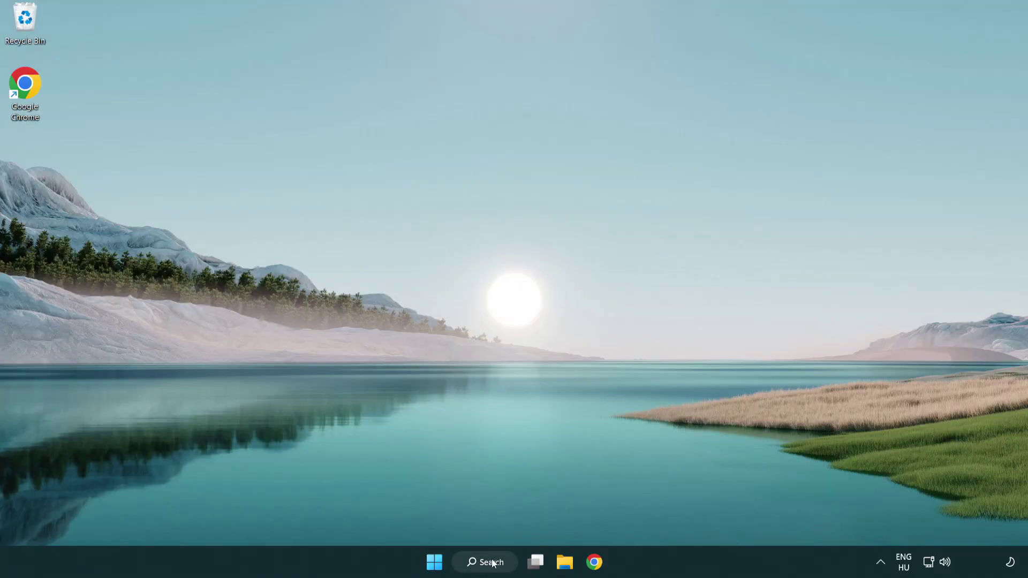
Search Windows for security and open the Windows Security app
left_click(488, 563)
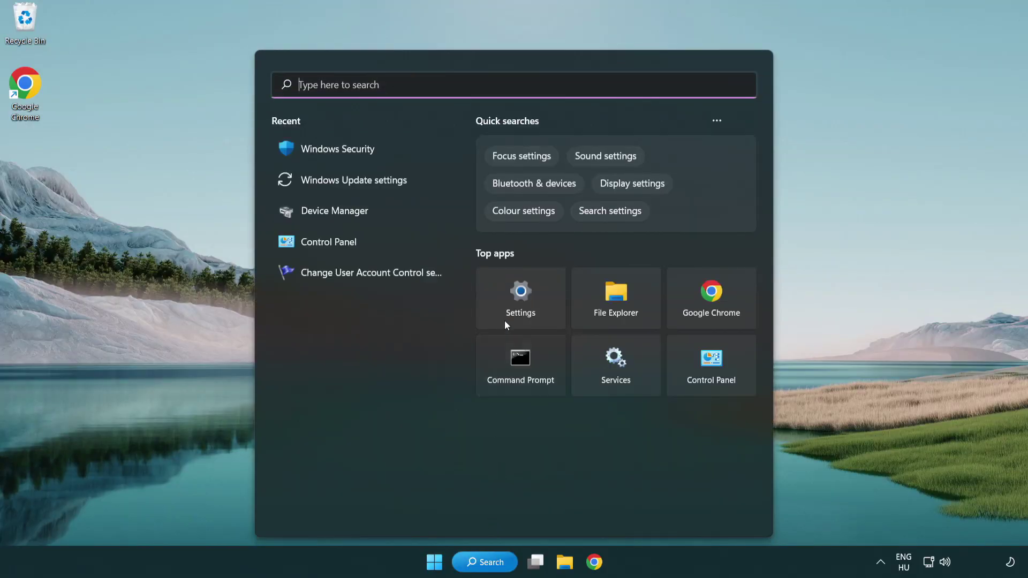
type("se")
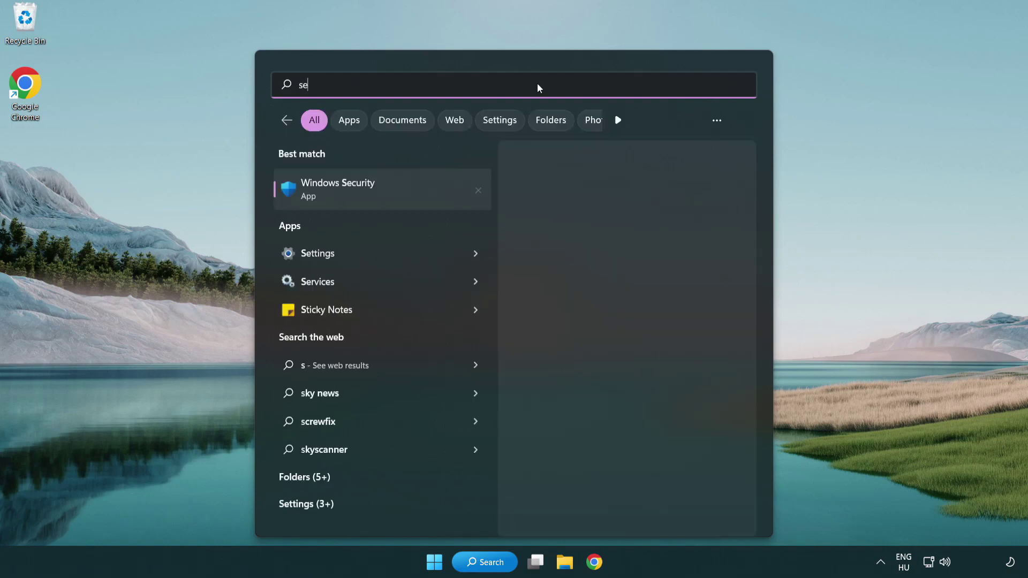
type("curi")
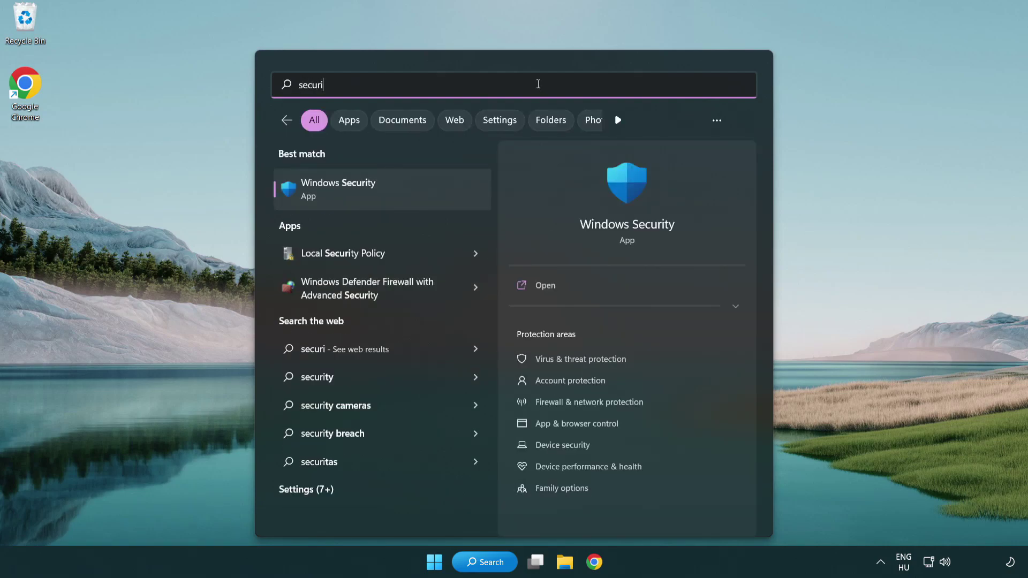
type("ty")
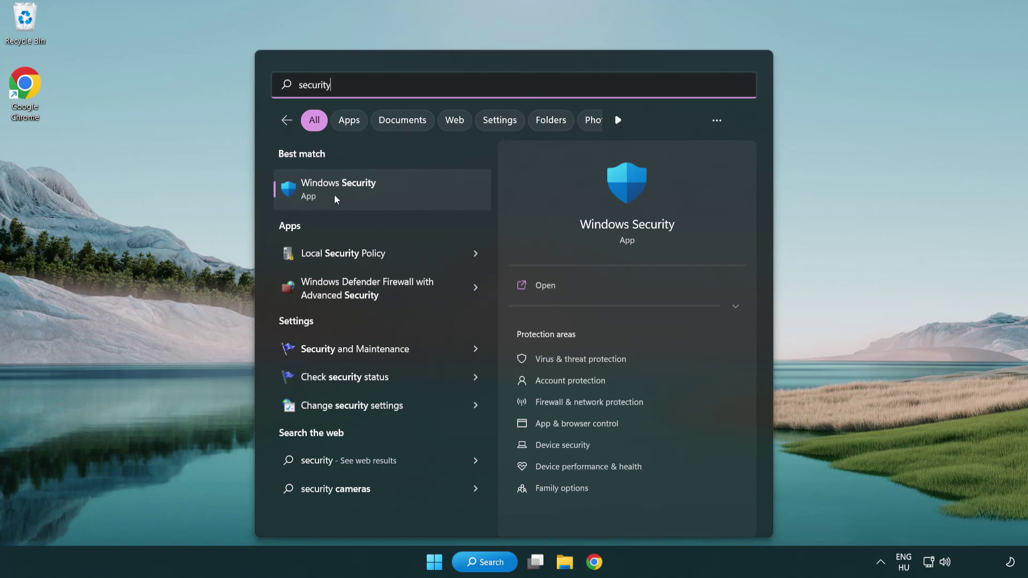
left_click(421, 199)
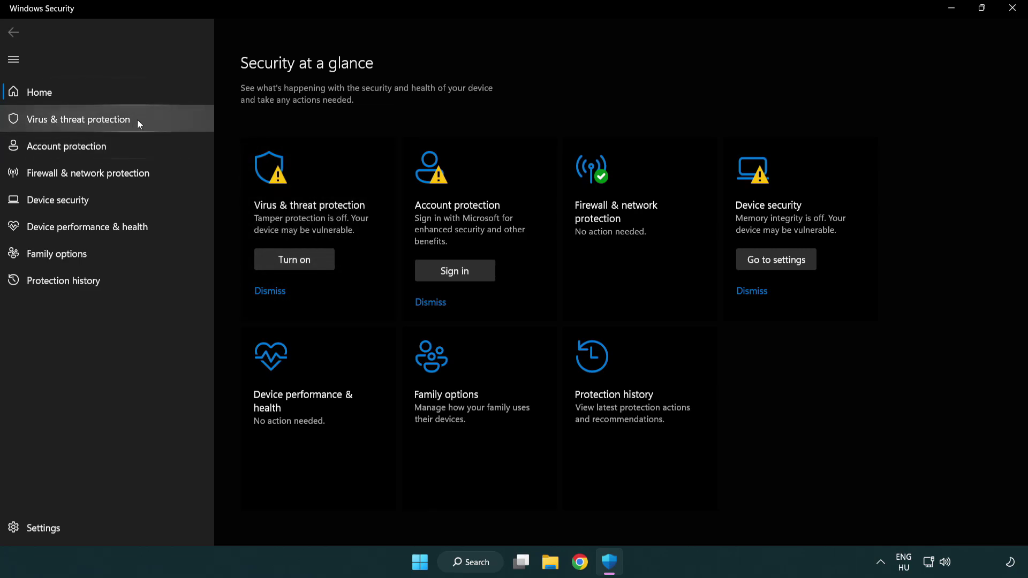
Open the antivirus Exclusions page from the Virus & threat protection settings
left_click(156, 120)
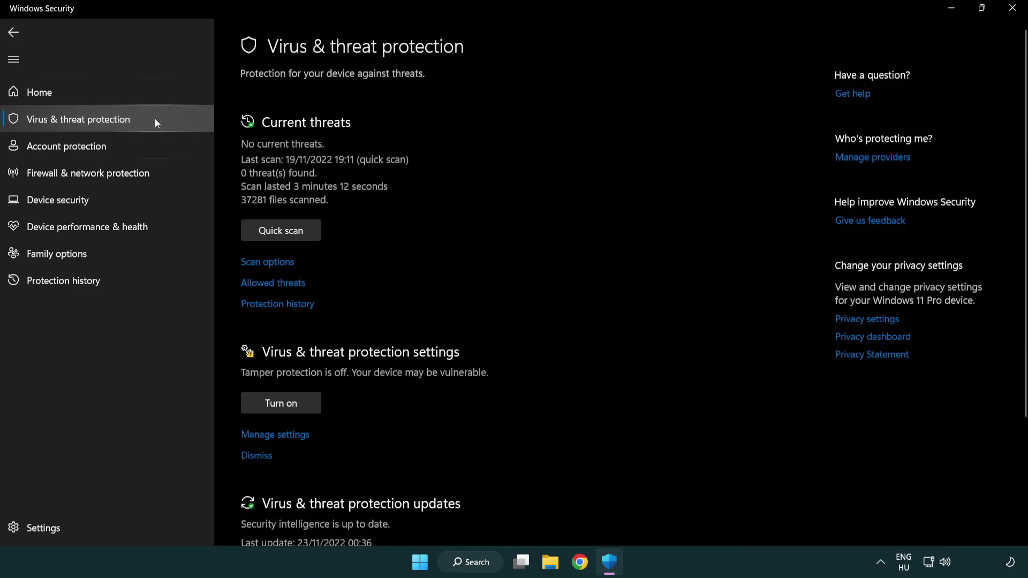
scroll(284, 231, "down", 3)
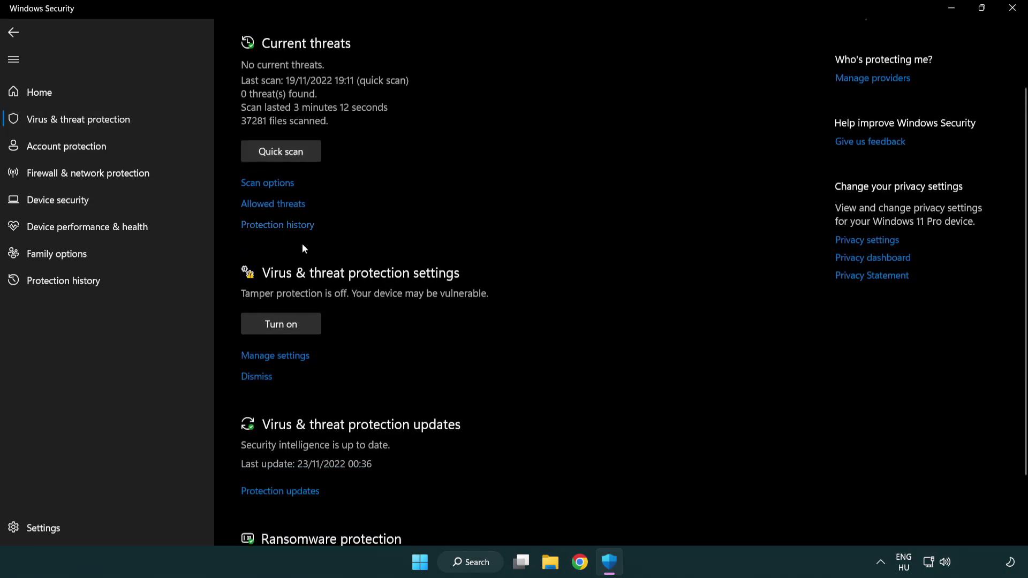
left_click(273, 357)
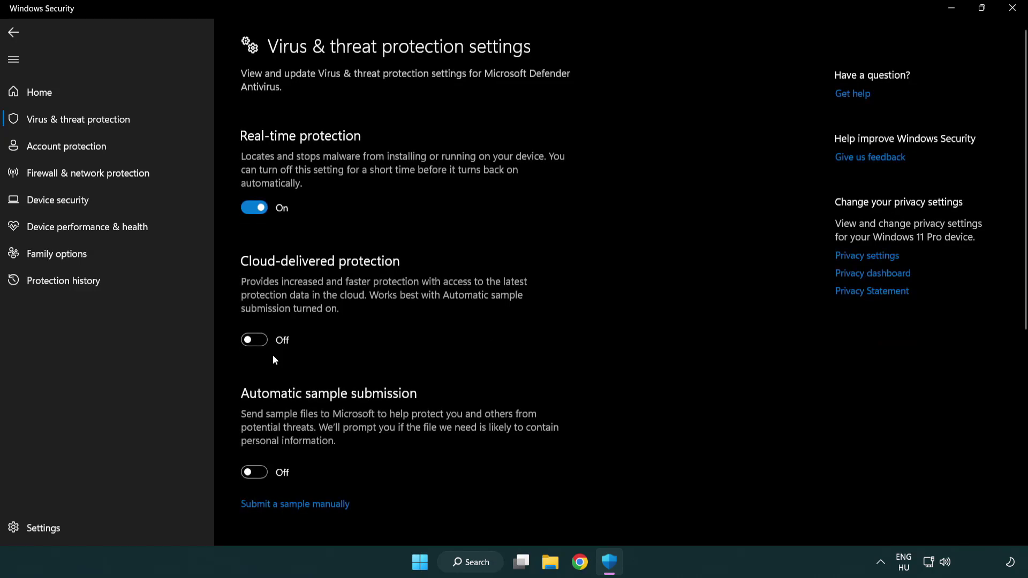
scroll(274, 360, "down", 6)
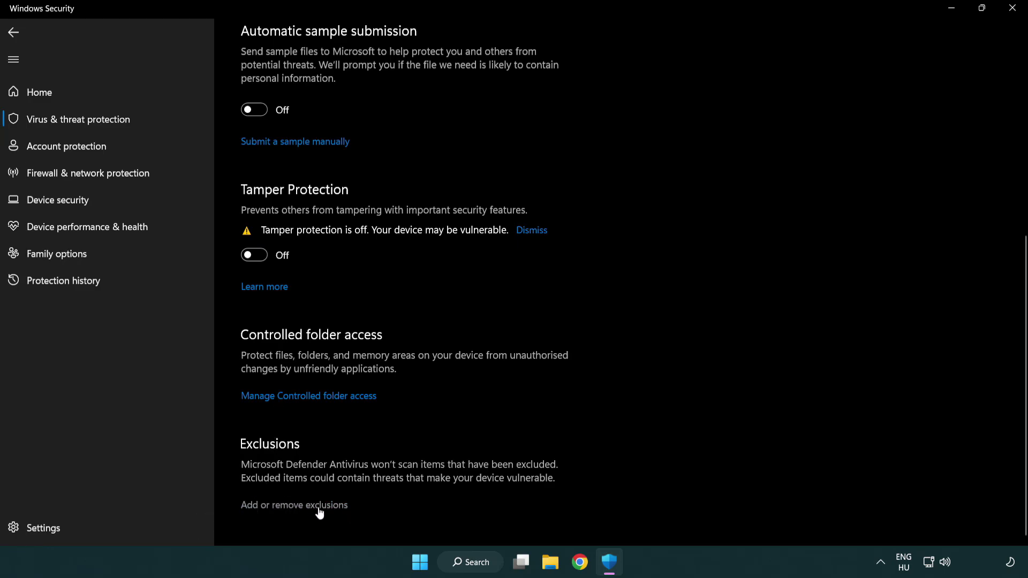
left_click(299, 507)
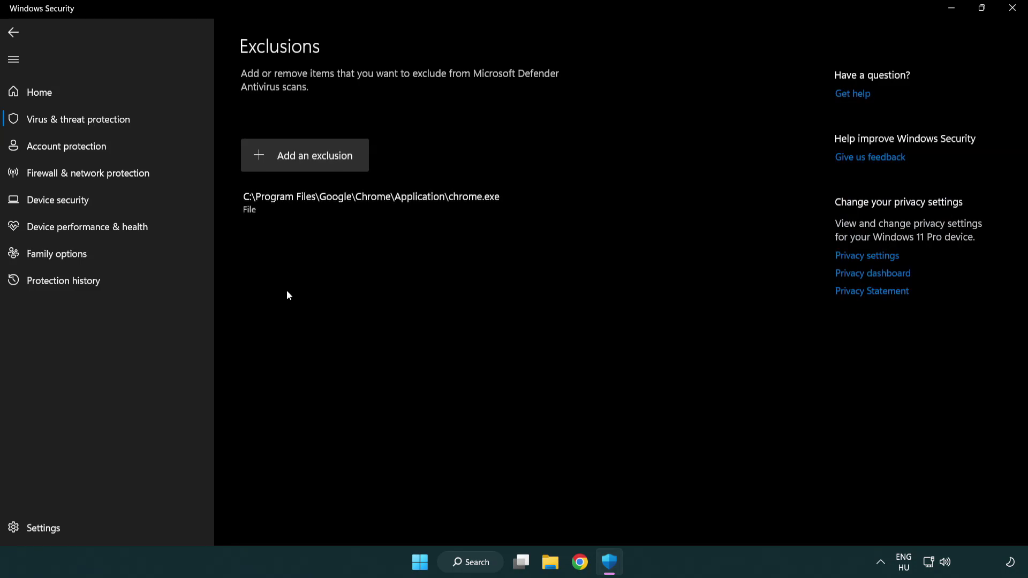
Try to add the NOT WORKING APP file from Program Files (x86)\NOT WORKING APP as a file exclusion, and close Windows Security
left_click(309, 159)
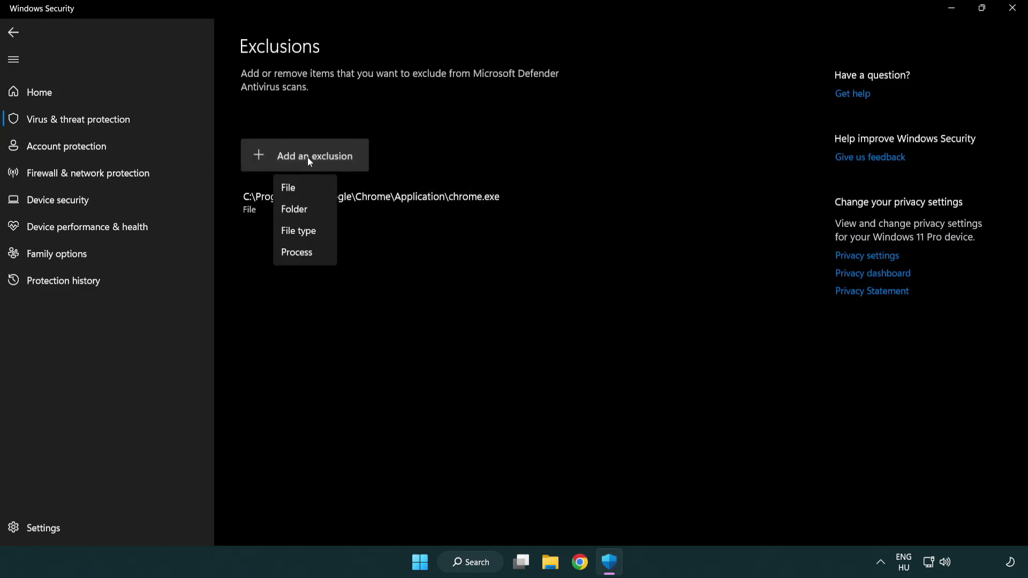
left_click(310, 188)
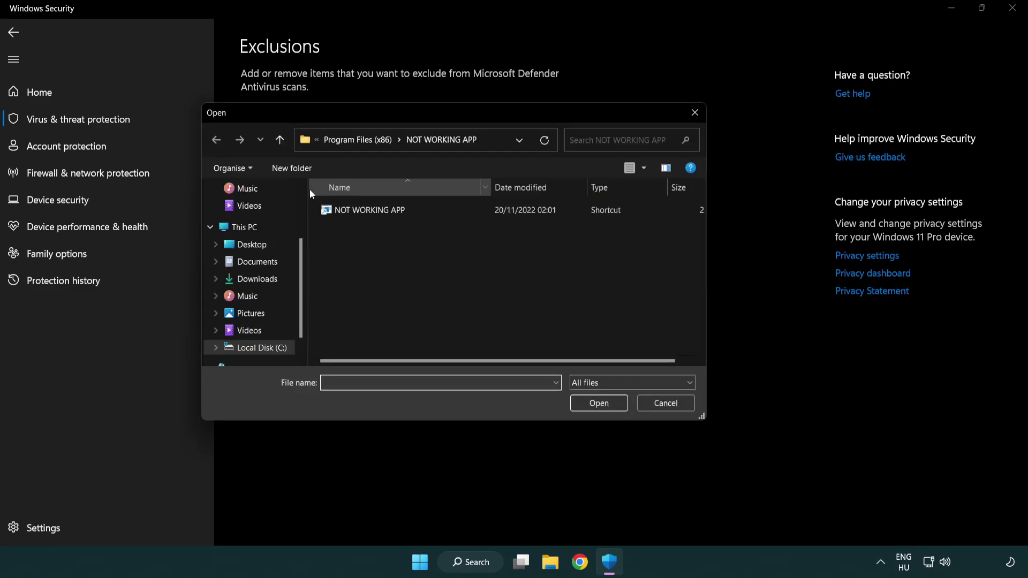
left_click(349, 144)
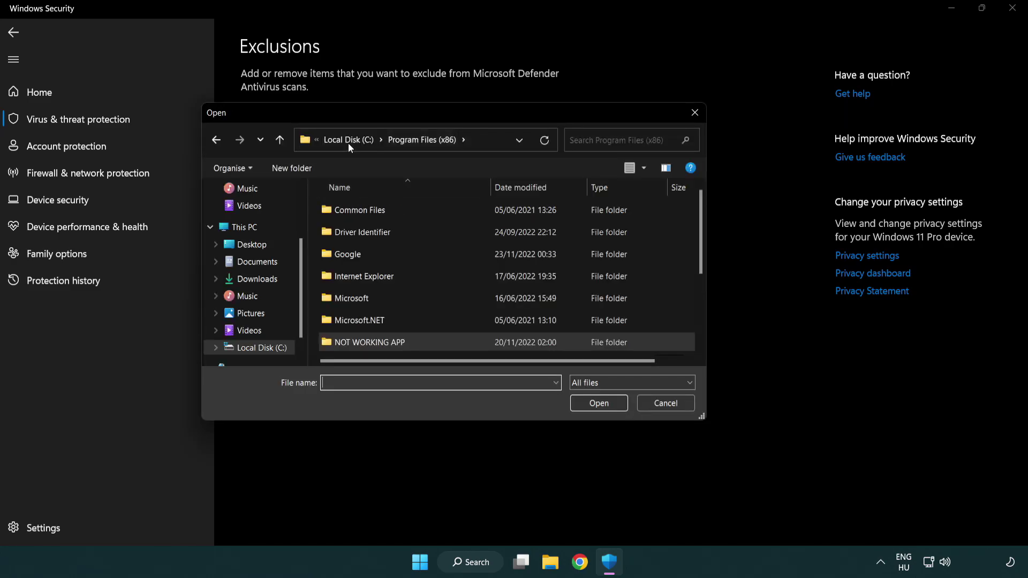
left_click(352, 141)
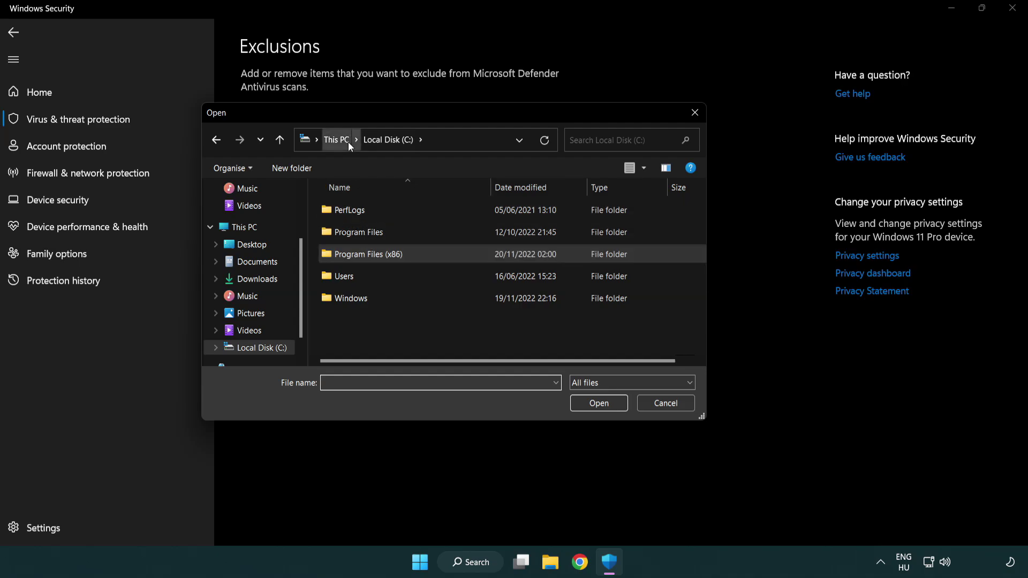
left_click(347, 141)
double_click(375, 355)
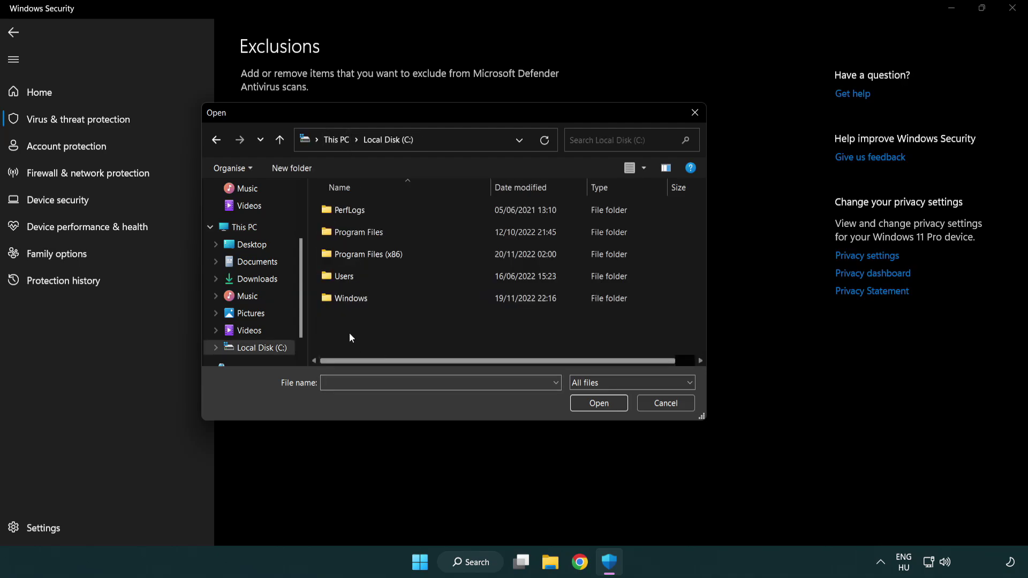
double_click(378, 250)
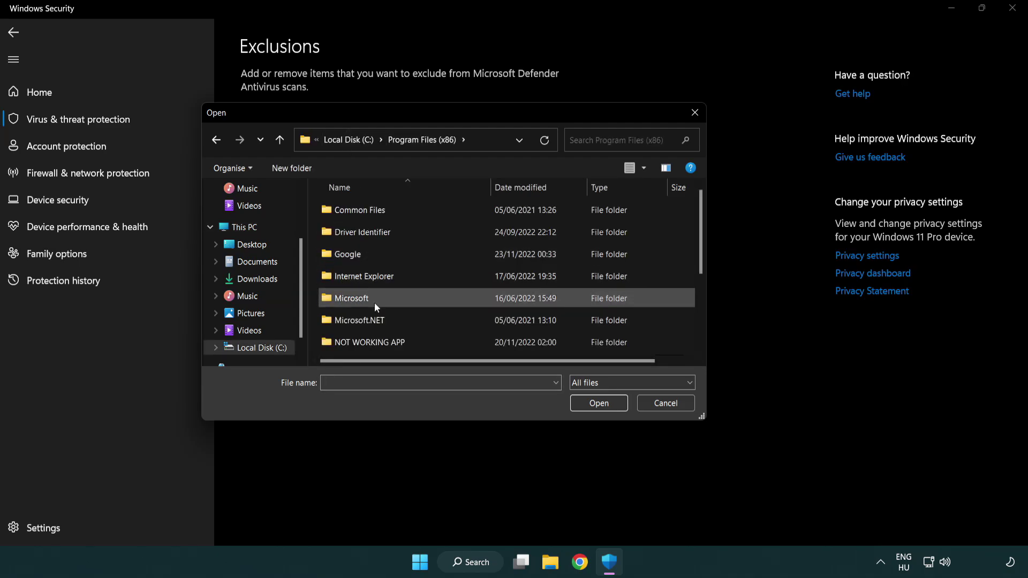
double_click(384, 345)
left_click(363, 209)
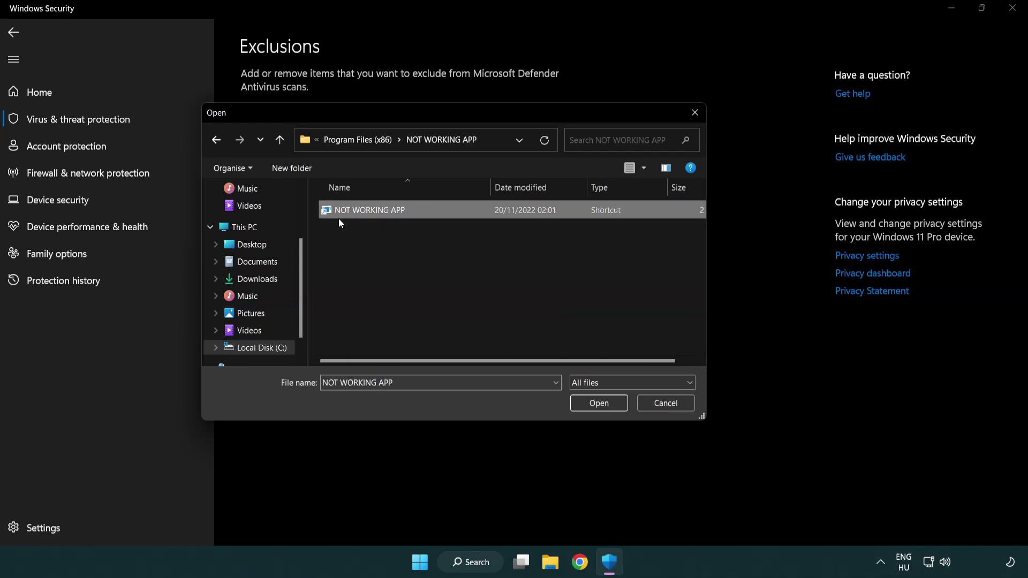
left_click(598, 406)
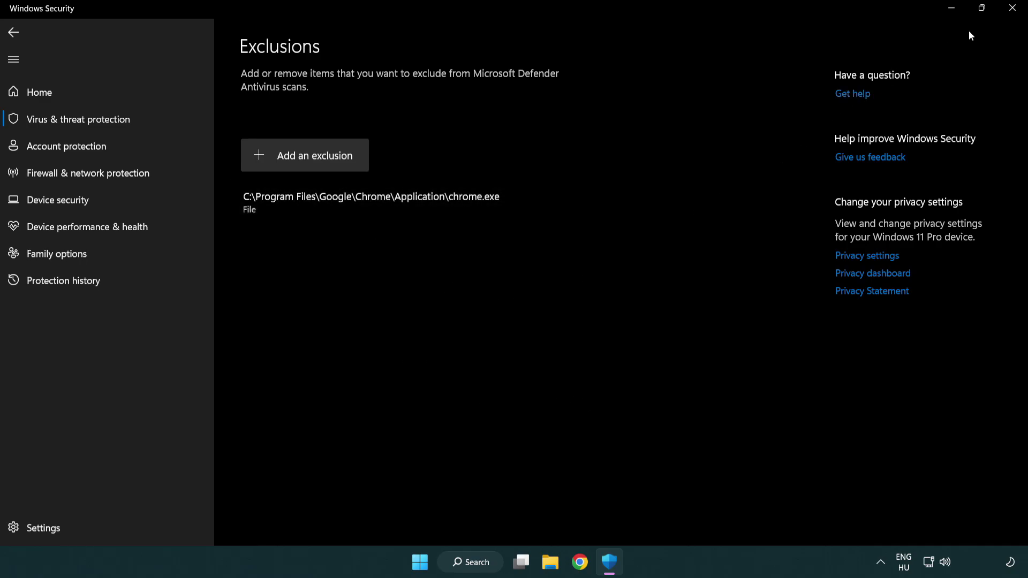
left_click(1012, 8)
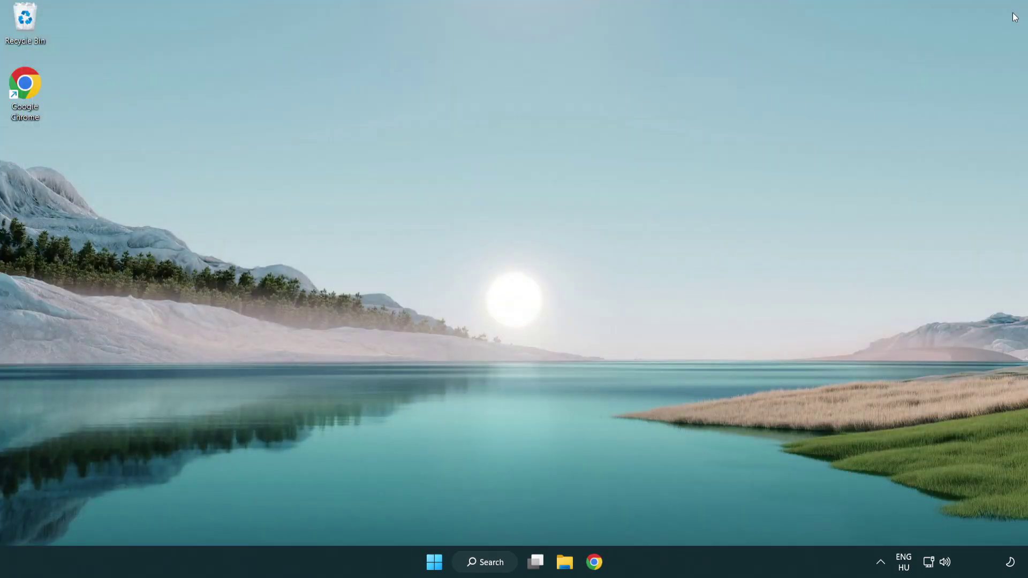
Open the computer's power options for a restart
left_click(424, 567)
left_click(683, 515)
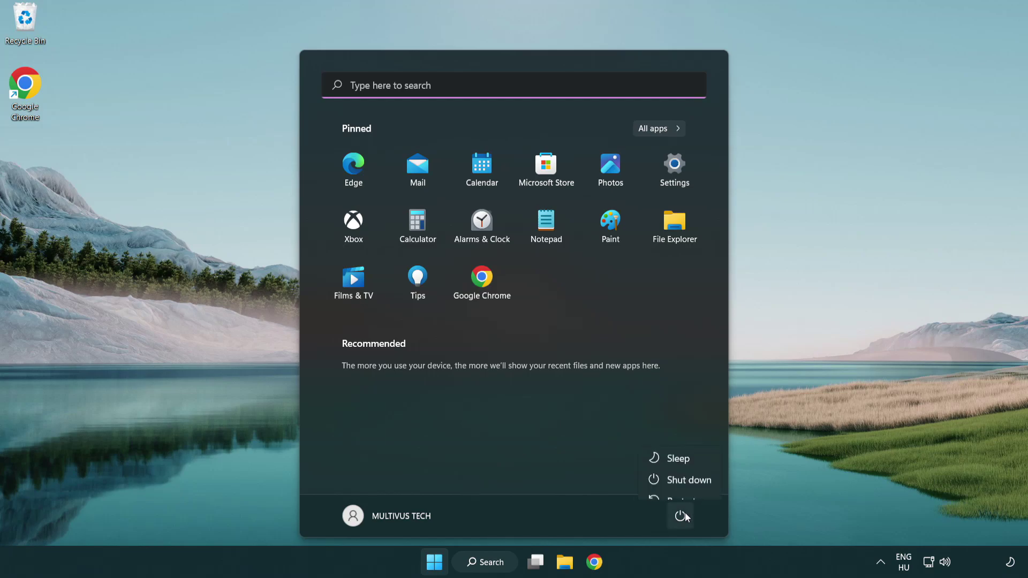